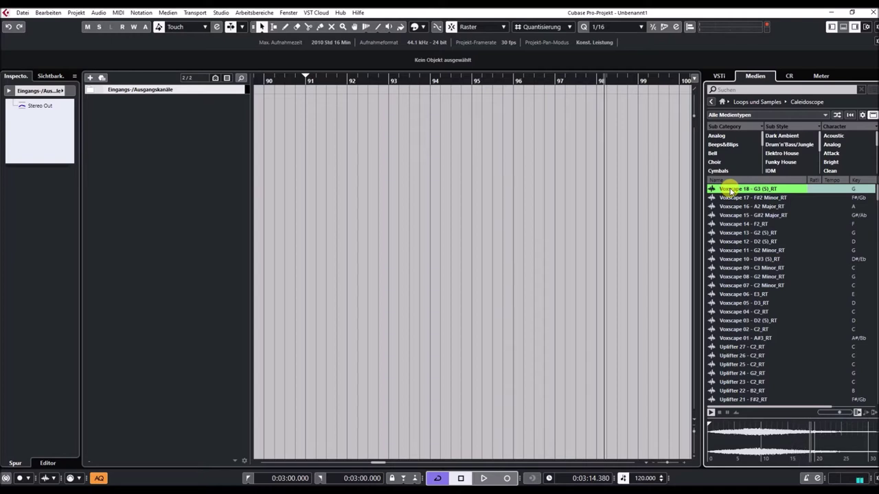
# Audition the Caleidoscope Voxscape samples 15, 11, 08, 03, 02 and 01
pyautogui.click(741, 215)
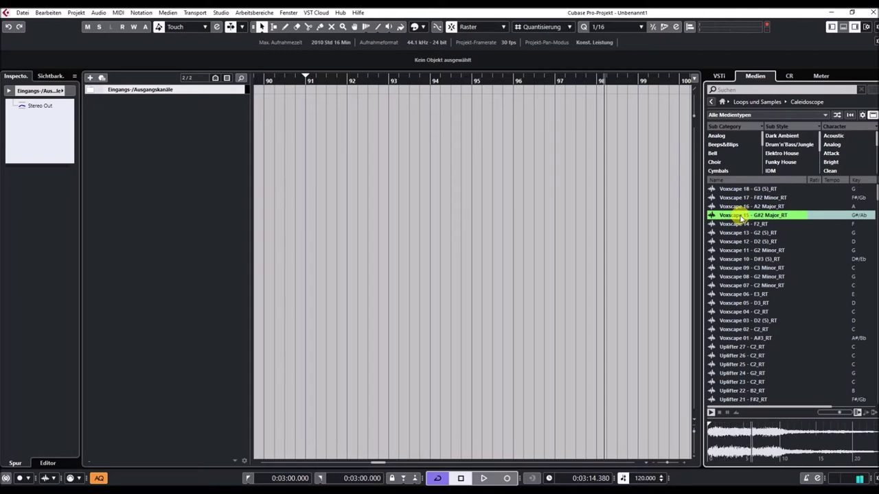
pyautogui.click(734, 251)
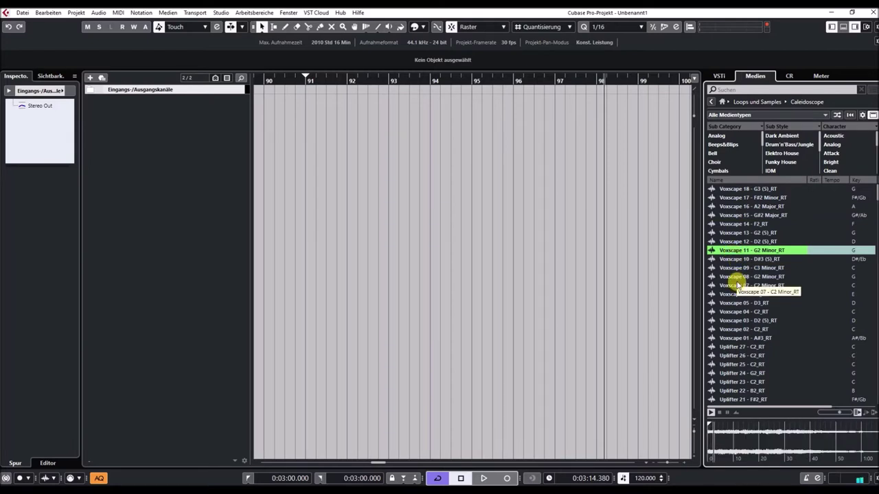
pyautogui.click(736, 278)
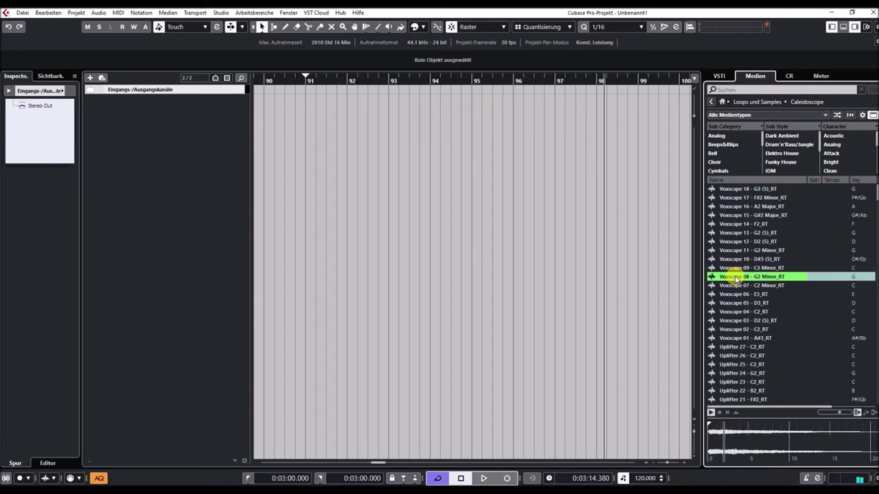
pyautogui.scroll(-3, 731, 272)
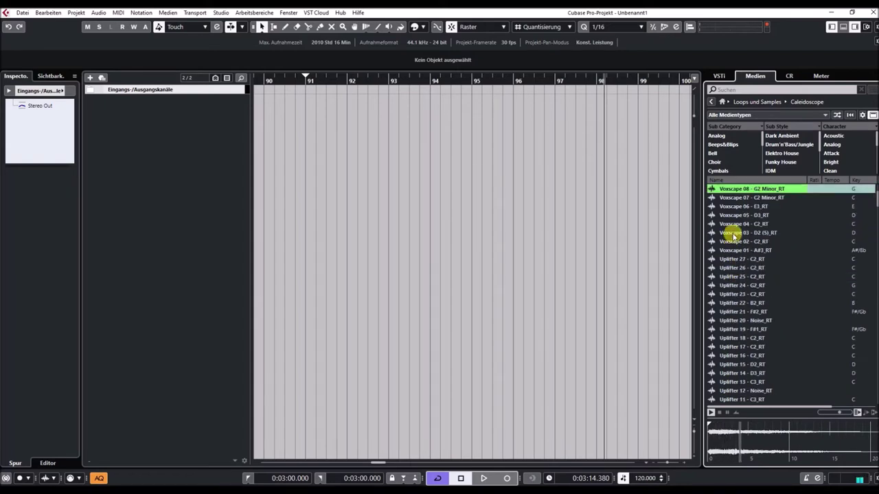
pyautogui.click(734, 236)
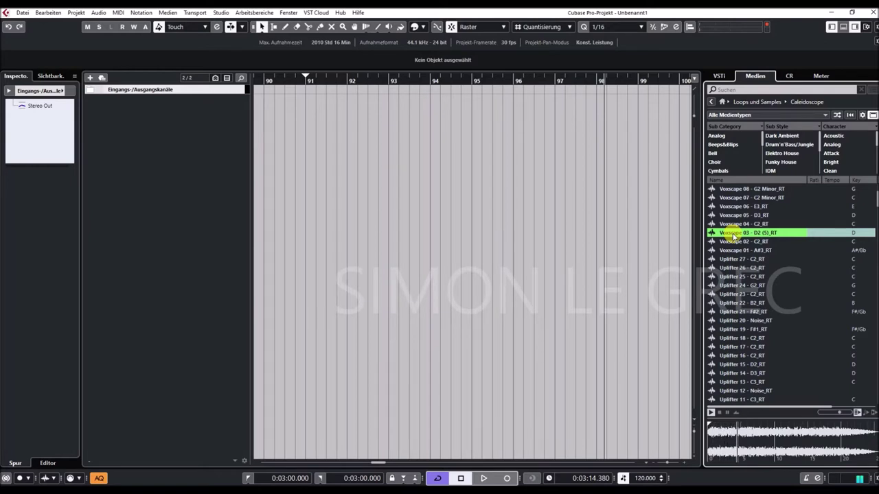
pyautogui.press('Down')
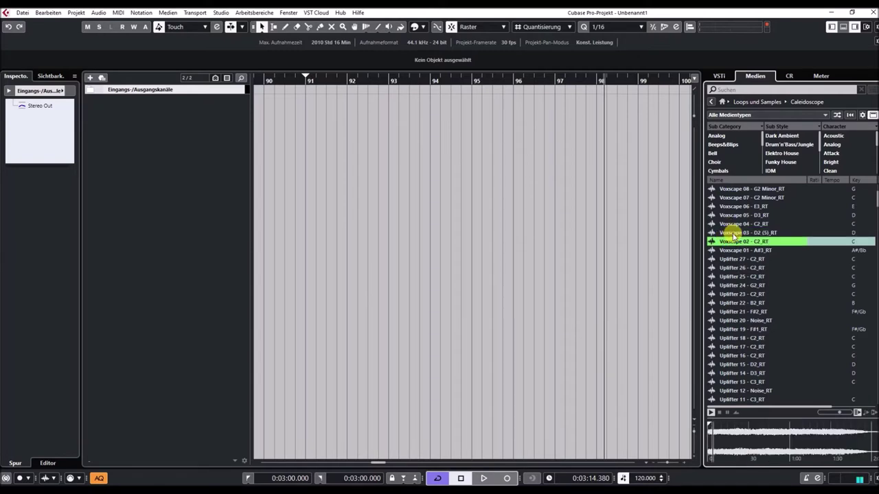
pyautogui.press('Down')
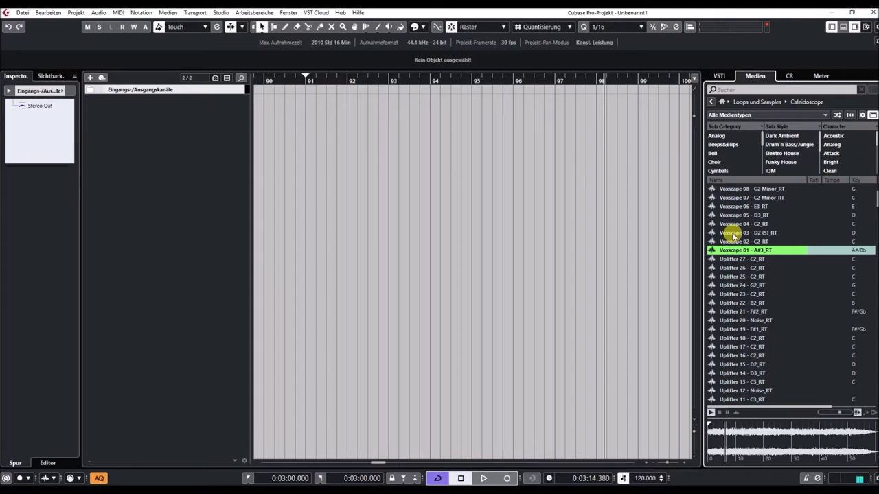
# Audition the Caleidoscope Uplifter samples 27, 23, 16 and 09
pyautogui.press('Down')
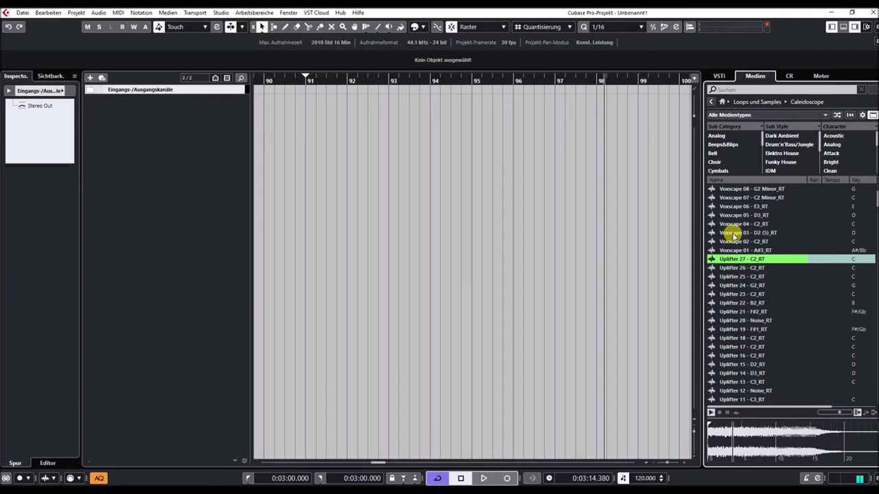
pyautogui.click(741, 295)
pyautogui.scroll(-2, 738, 302)
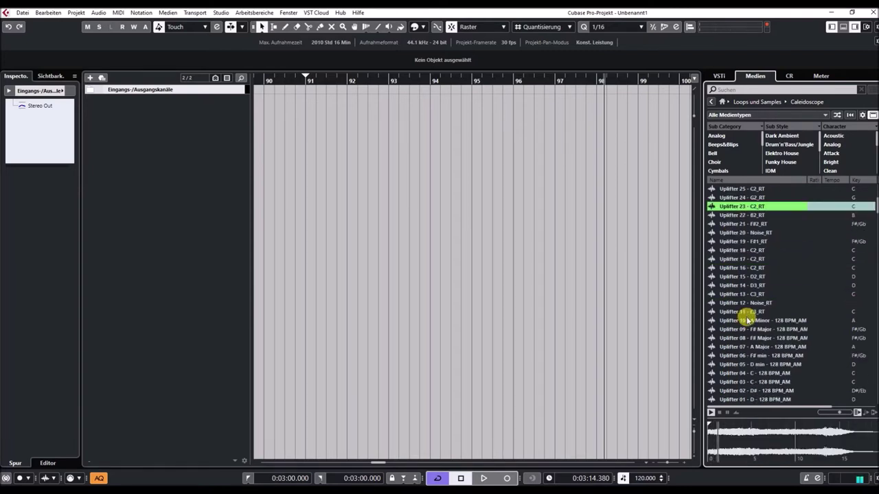
pyautogui.click(730, 268)
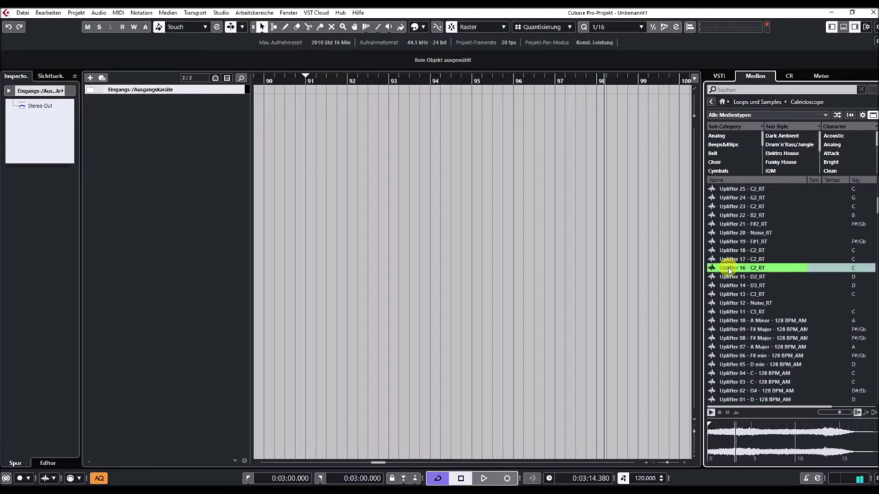
pyautogui.scroll(-2, 730, 264)
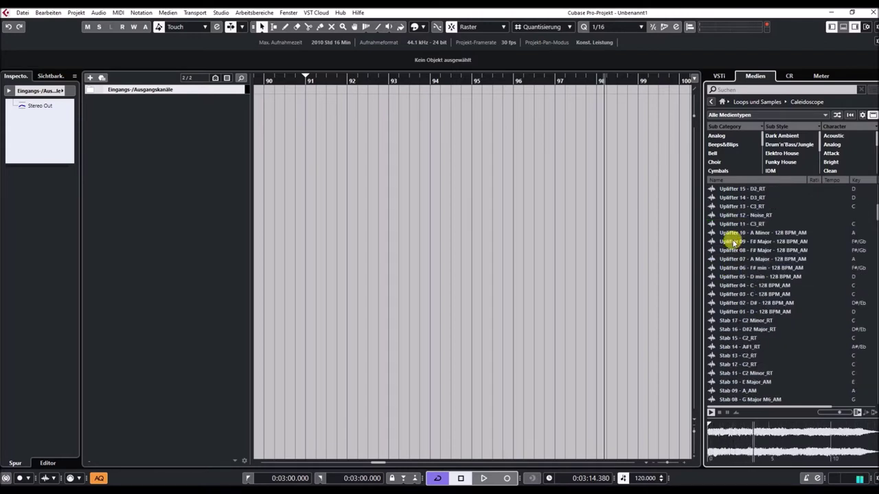
pyautogui.click(734, 242)
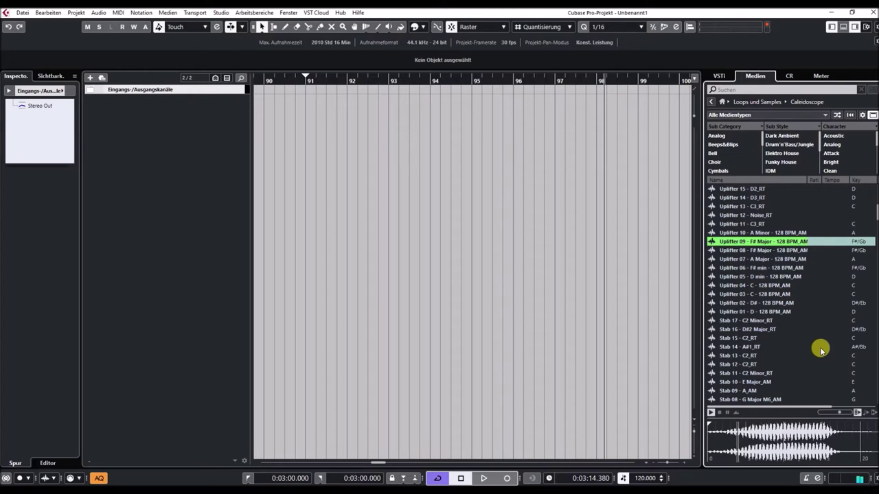
# Audition the Caleidoscope Stab samples 17, 15, 13, 11 and 08
pyautogui.scroll(-2, 821, 350)
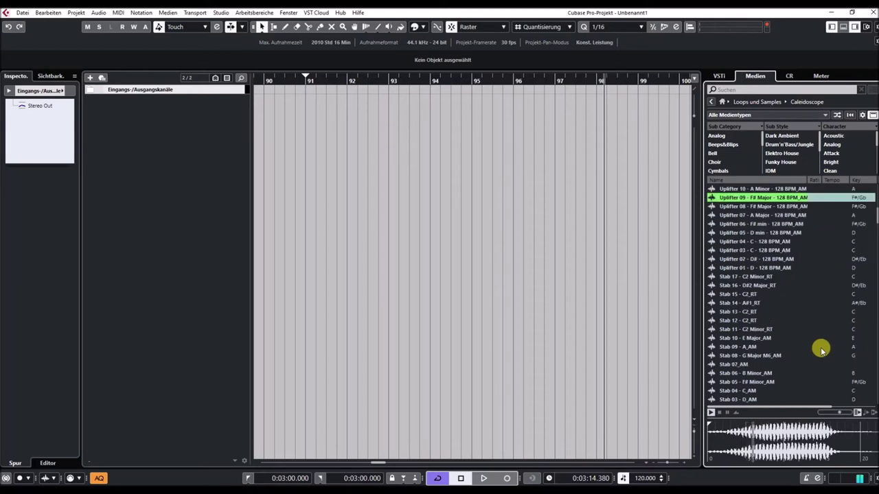
pyautogui.click(763, 277)
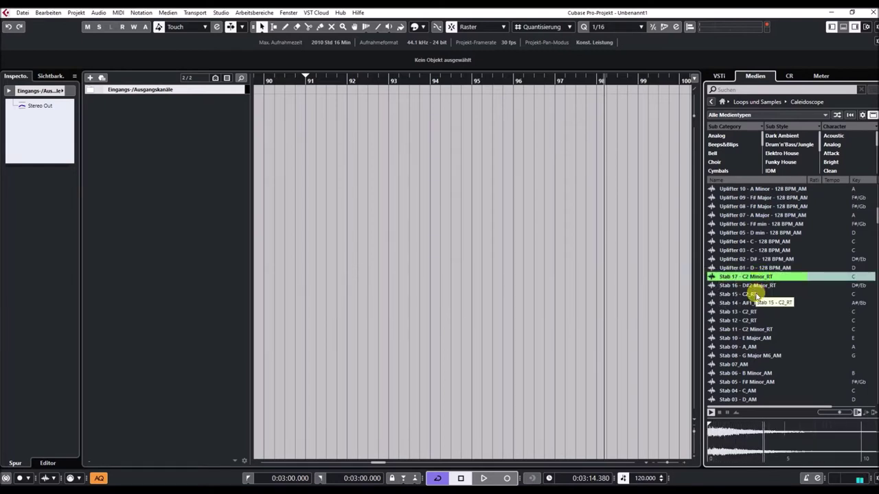
pyautogui.click(757, 295)
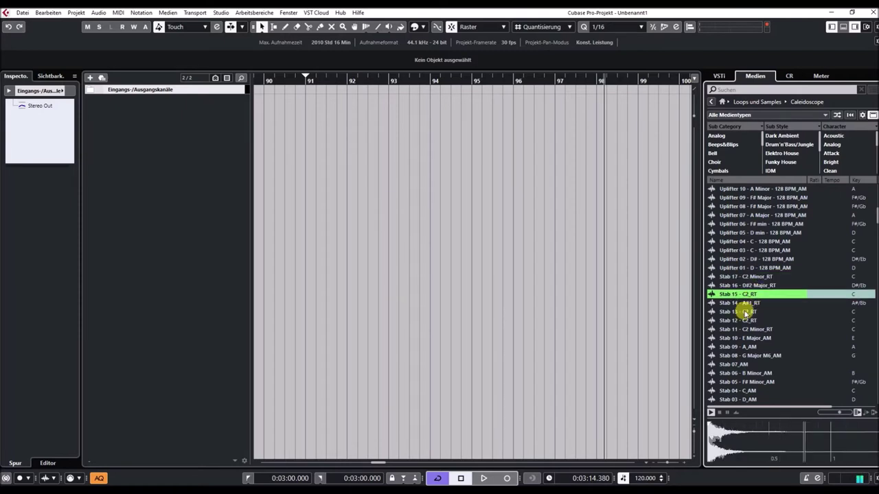
pyautogui.click(745, 312)
pyautogui.click(776, 329)
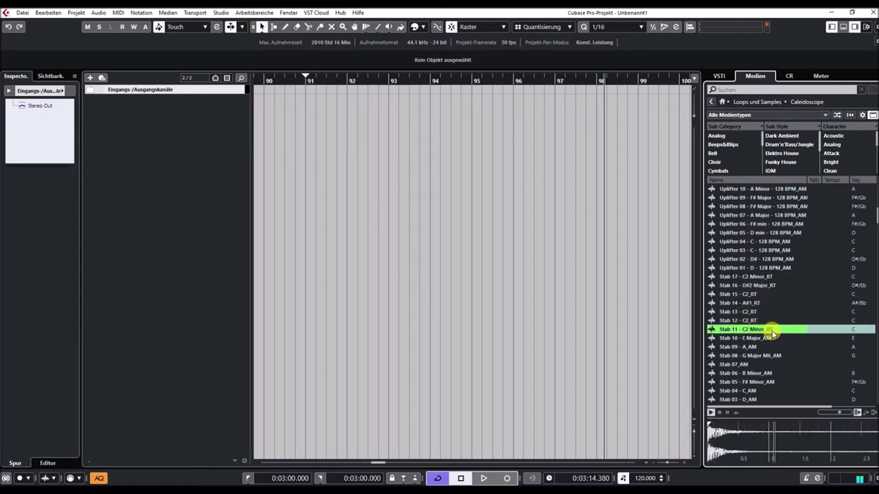
pyautogui.scroll(-3, 775, 329)
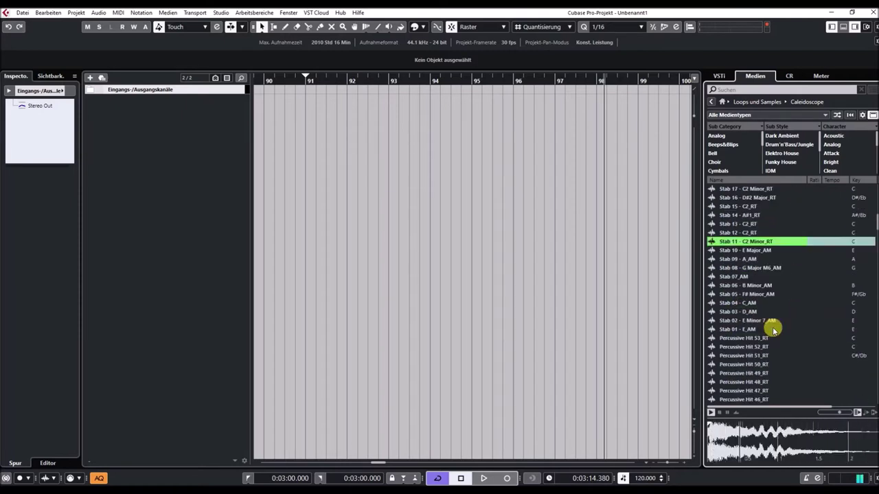
pyautogui.click(762, 267)
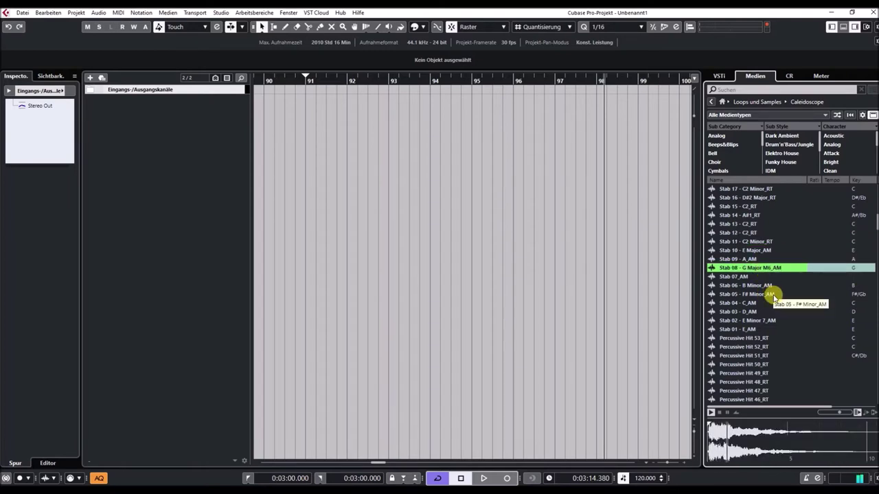
# Audition the Percussive Hit samples 53, 51, 48, 43, 37 and 34 in the Caleidoscope set
pyautogui.scroll(-3, 774, 297)
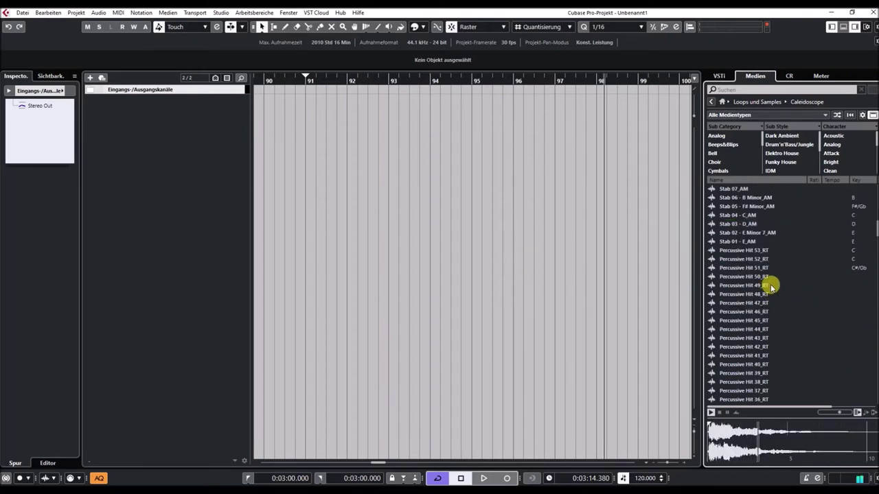
pyautogui.click(761, 250)
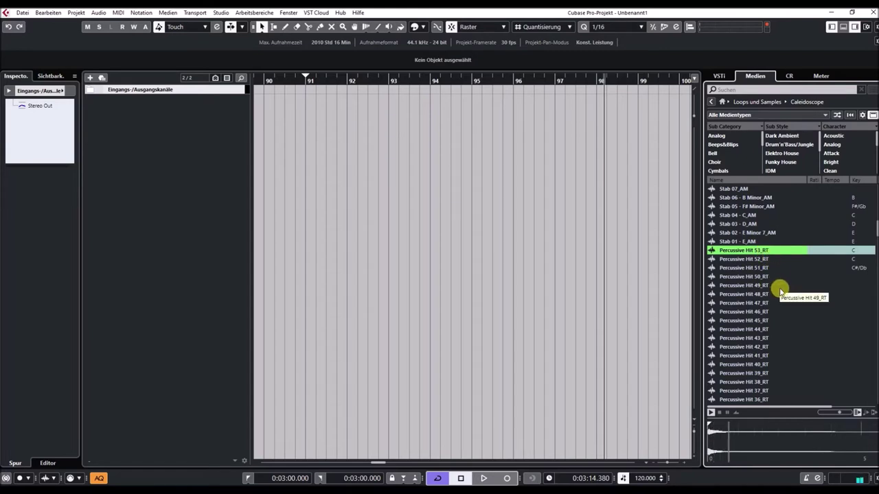
pyautogui.click(767, 268)
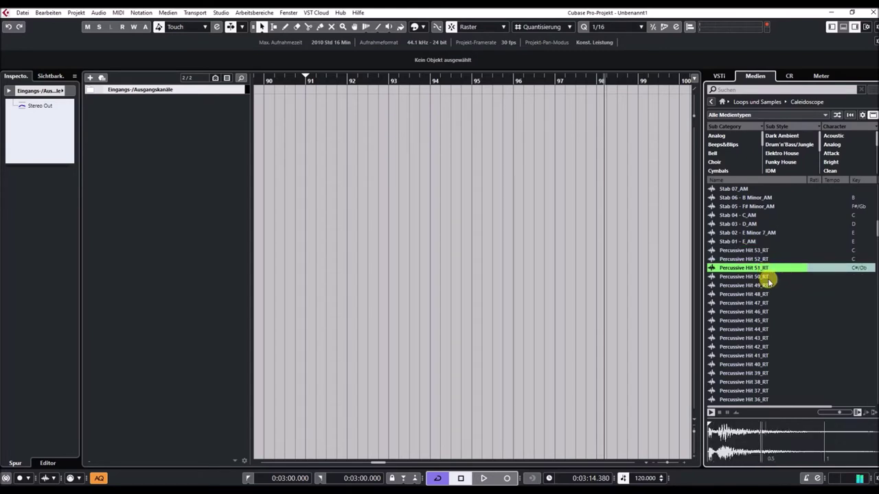
pyautogui.click(774, 294)
pyautogui.scroll(-3, 781, 304)
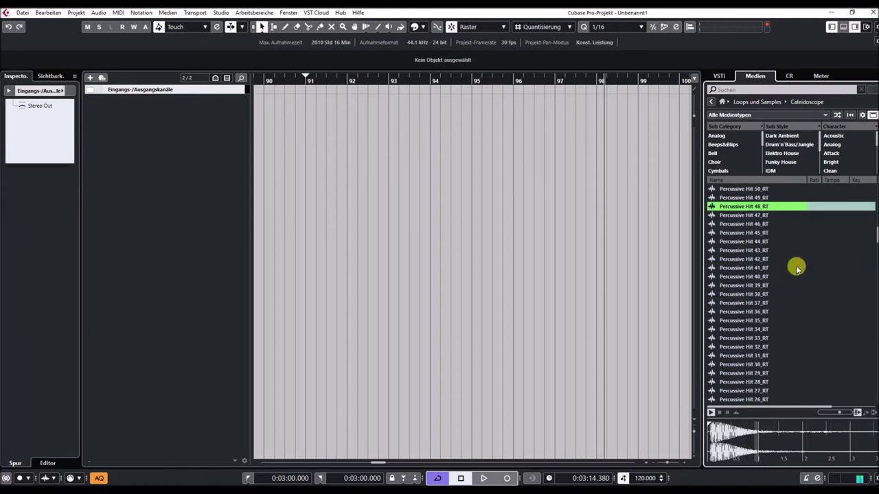
pyautogui.click(818, 252)
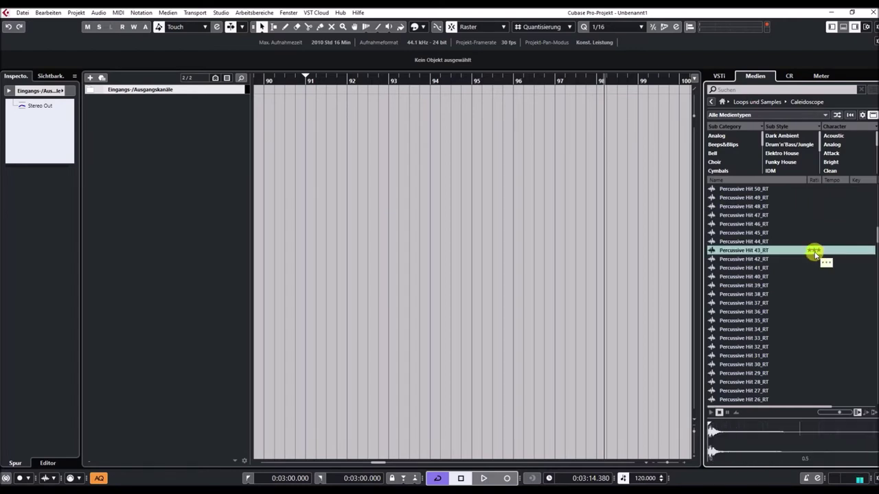
pyautogui.click(755, 303)
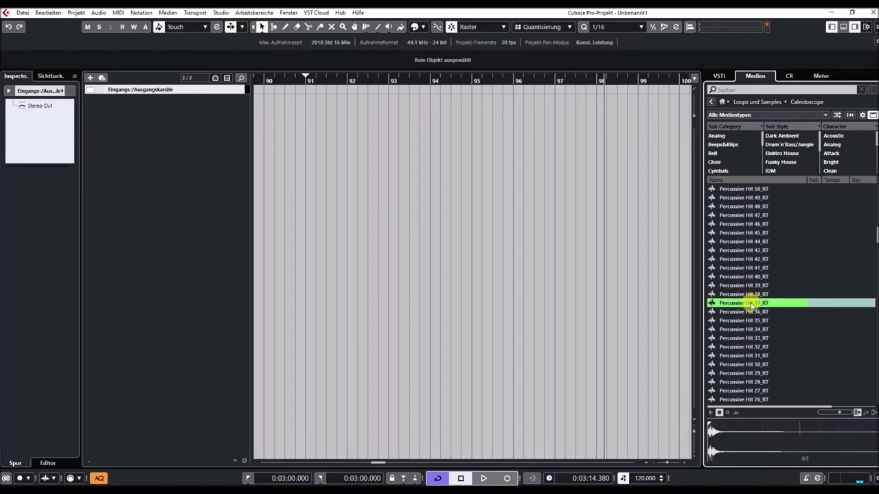
pyautogui.click(757, 329)
# Audition the Percussive Hit samples 24, 19 and 07 in the Caleidoscope set
pyautogui.scroll(-7, 755, 319)
pyautogui.click(751, 243)
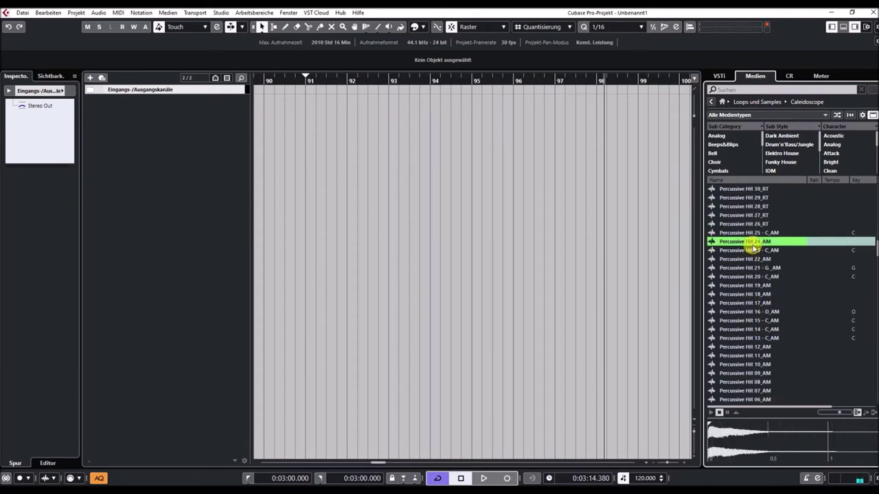
pyautogui.click(762, 286)
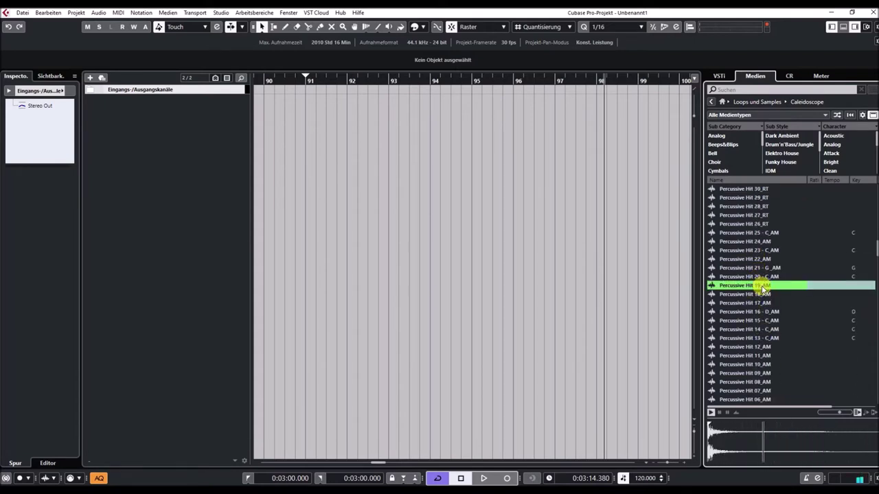
pyautogui.scroll(-5, 762, 316)
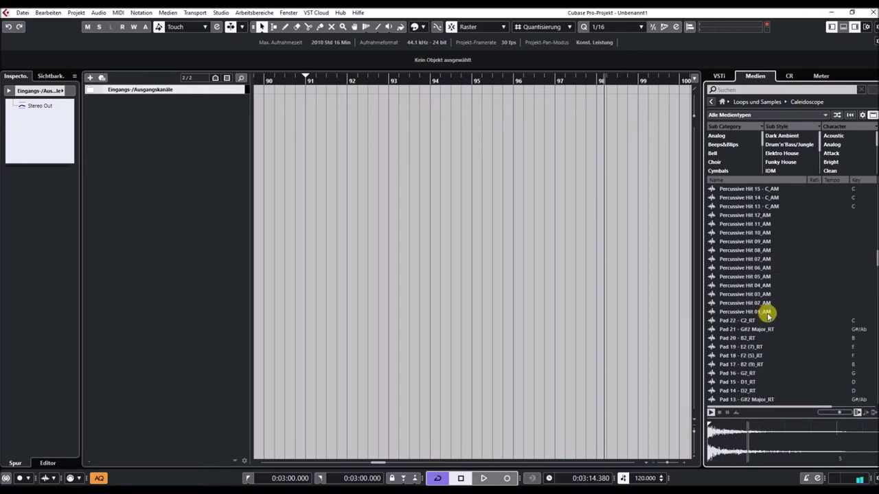
pyautogui.click(762, 259)
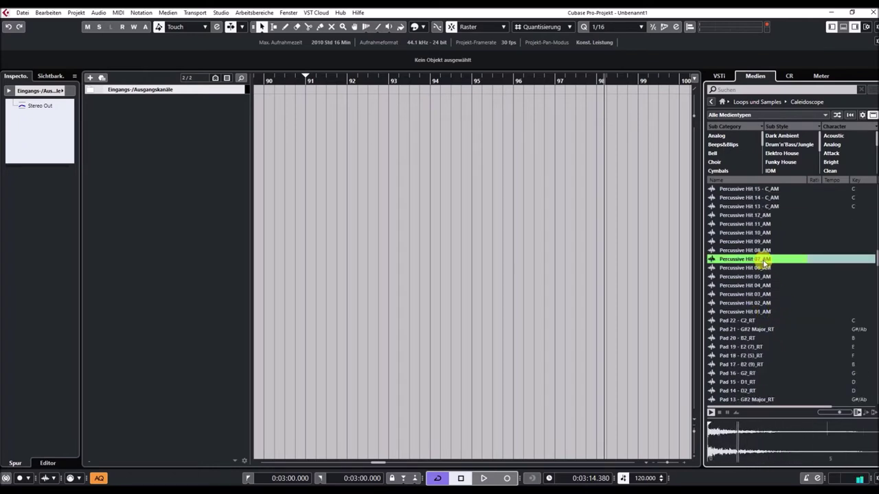
# Audition the Caleidoscope Pad samples 22, 17, 14 and 07, lowering the preview volume and raising it again between samples
pyautogui.click(750, 320)
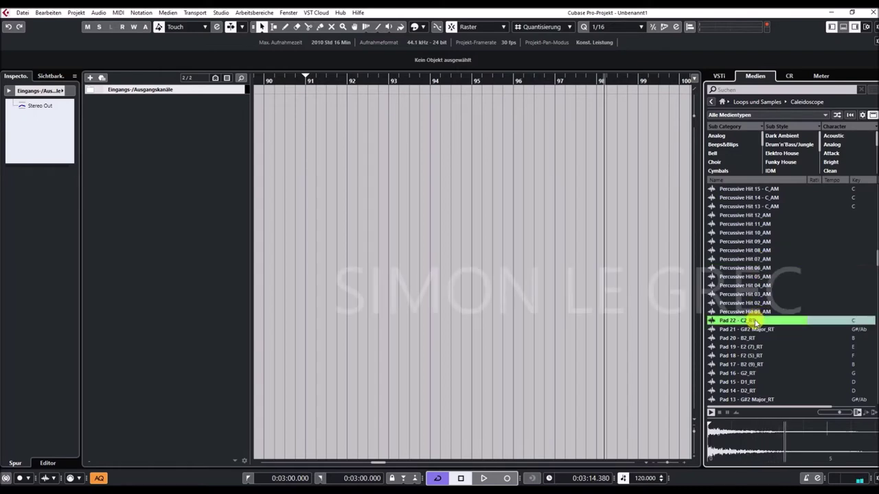
pyautogui.scroll(-3, 752, 312)
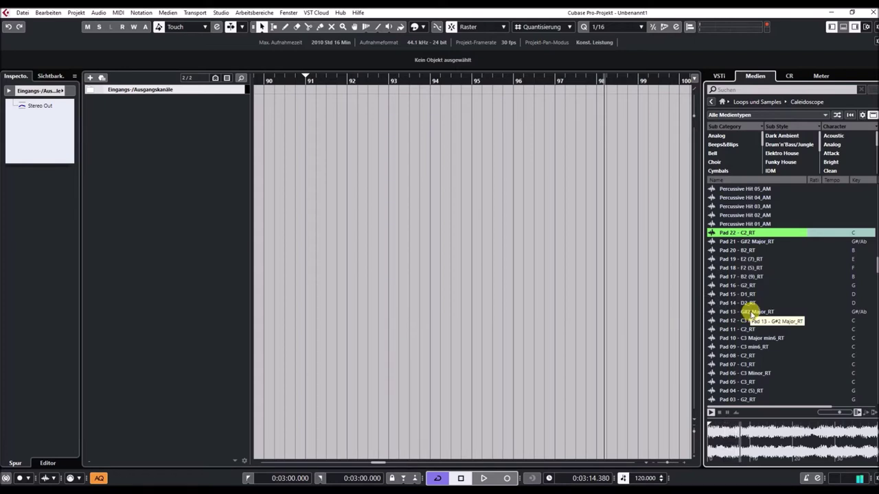
pyautogui.moveTo(839, 413); pyautogui.dragTo(821, 414)
pyautogui.click(725, 276)
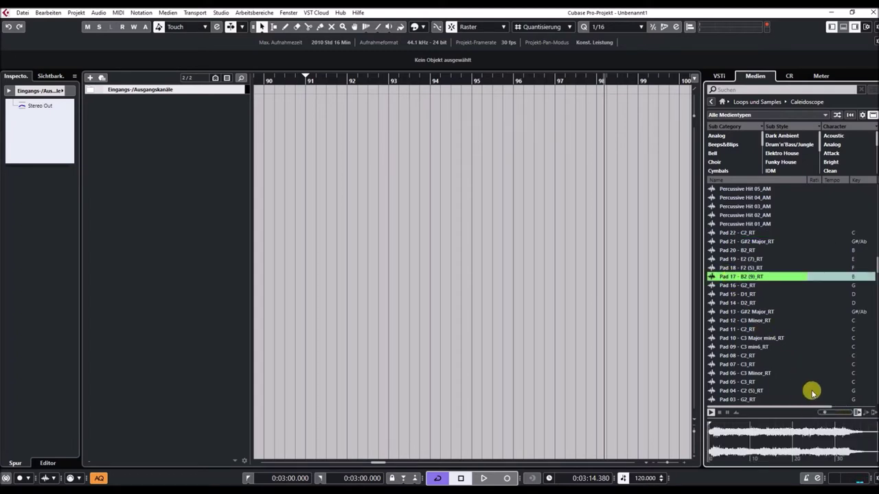
pyautogui.moveTo(820, 412); pyautogui.dragTo(835, 415)
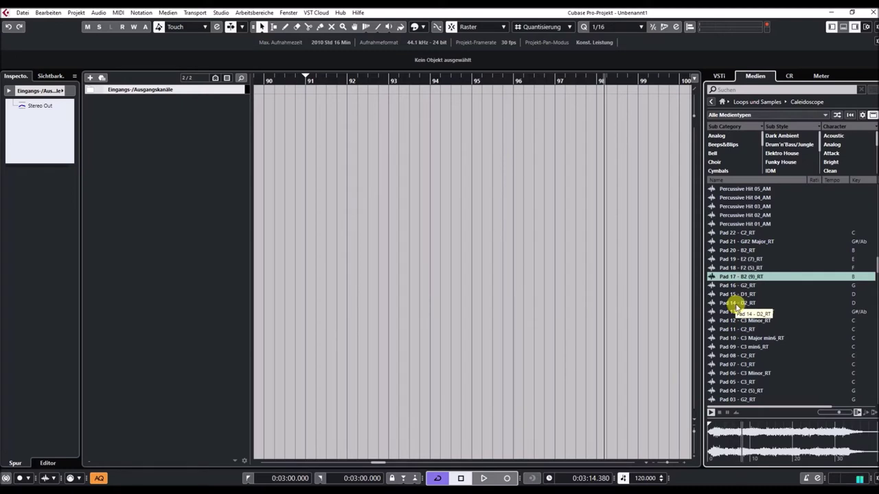
pyautogui.click(735, 305)
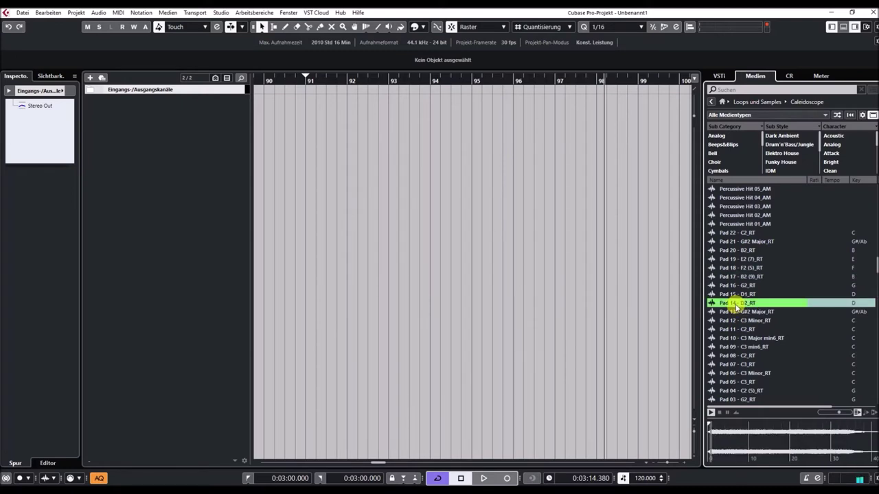
pyautogui.scroll(-3, 735, 308)
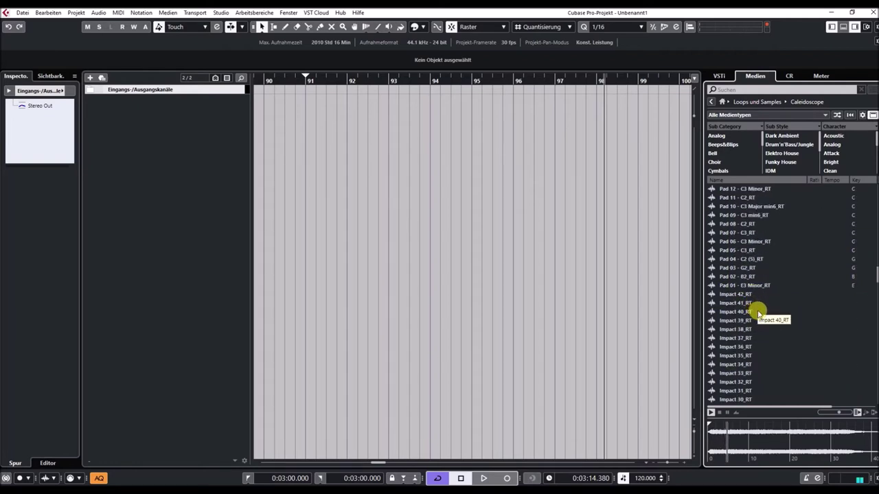
pyautogui.click(744, 234)
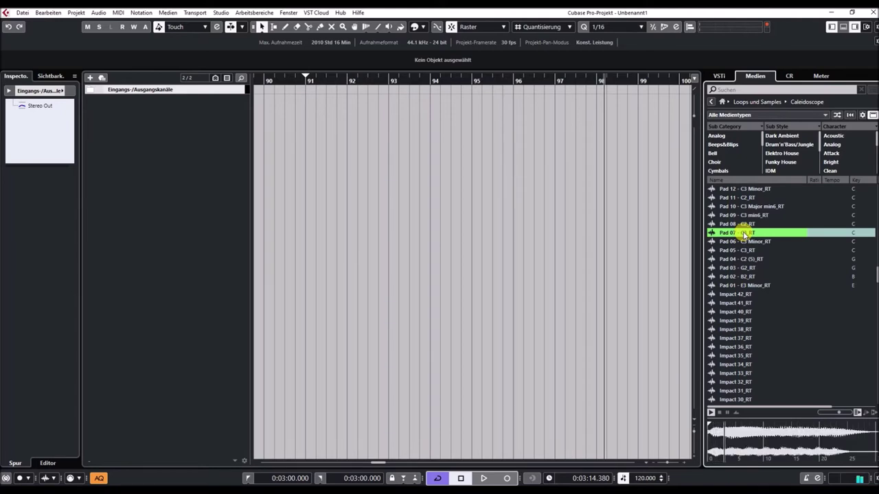
# Audition the Caleidoscope sample Pad 03 and the Impact samples 39, 32, 13 and 06
pyautogui.click(747, 269)
pyautogui.scroll(-3, 804, 313)
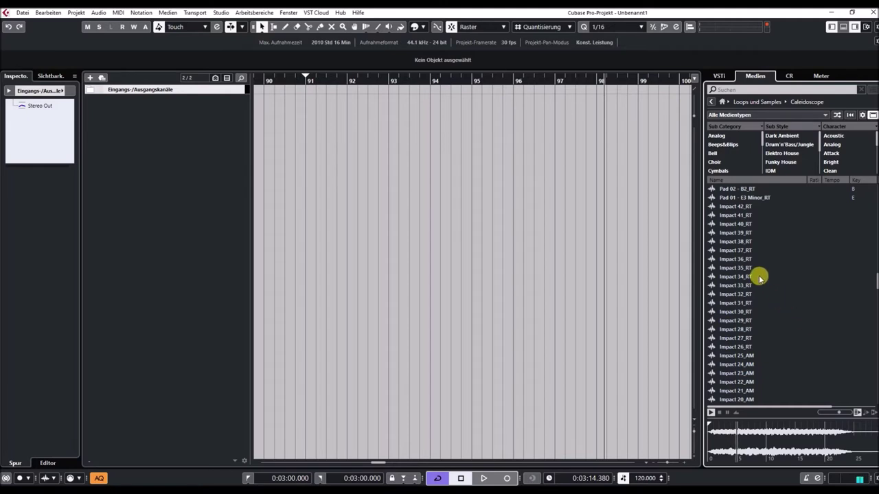
pyautogui.click(746, 234)
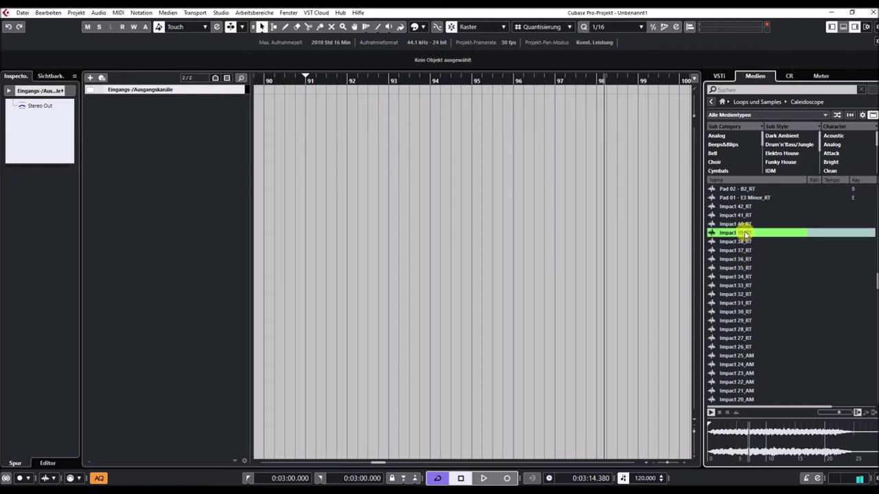
pyautogui.scroll(-2, 776, 309)
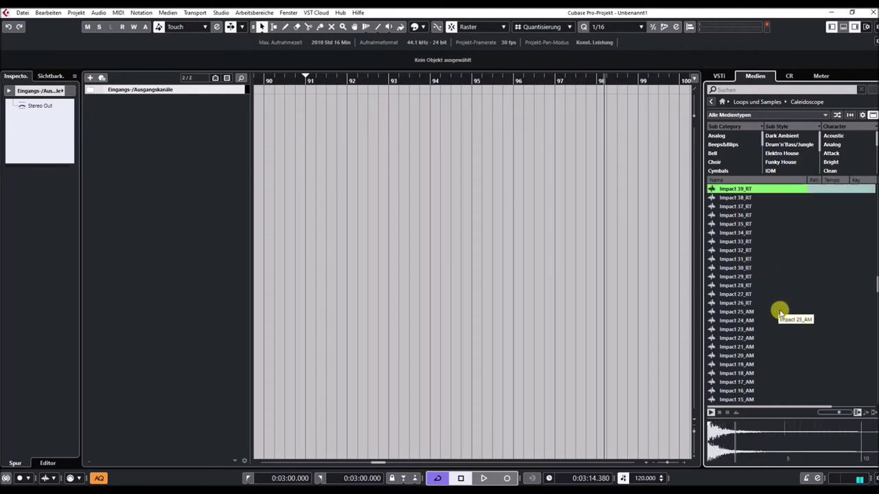
pyautogui.click(748, 251)
pyautogui.scroll(-5, 771, 335)
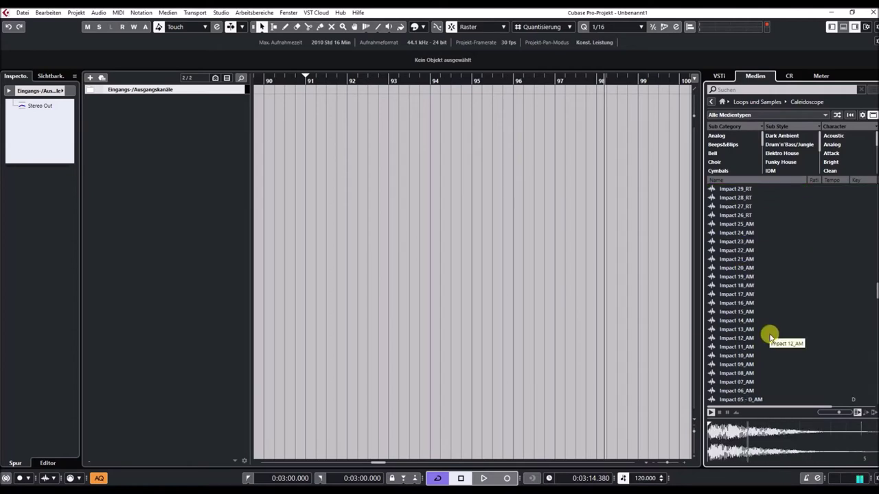
pyautogui.click(736, 286)
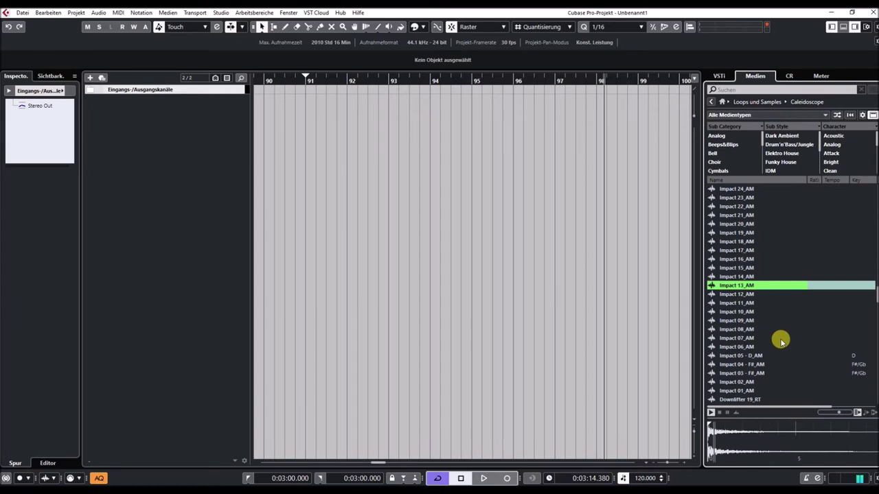
pyautogui.scroll(-3, 781, 342)
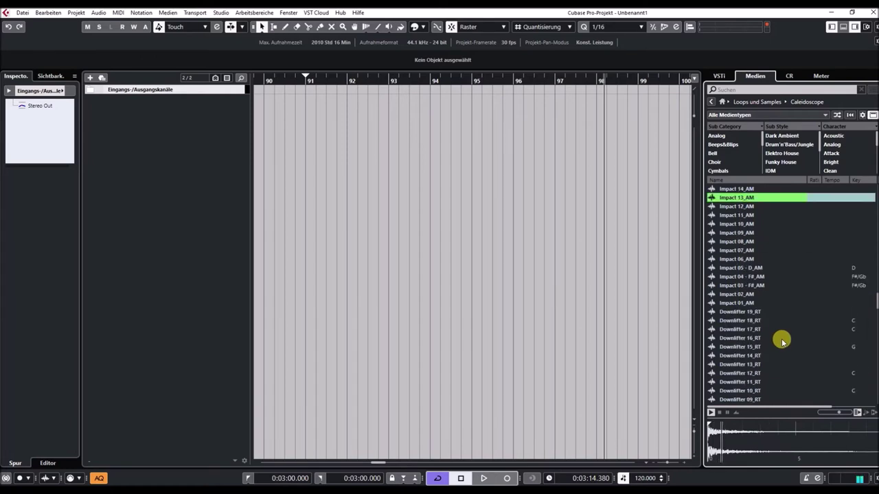
pyautogui.click(746, 259)
# Audition the Downlifter samples 18, 12 and 07 in the Caleidoscope set
pyautogui.scroll(-2, 808, 341)
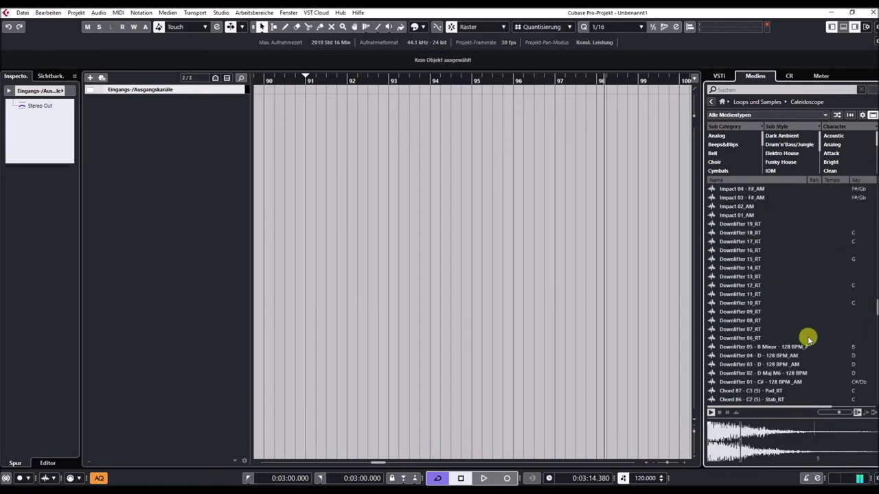
pyautogui.click(745, 233)
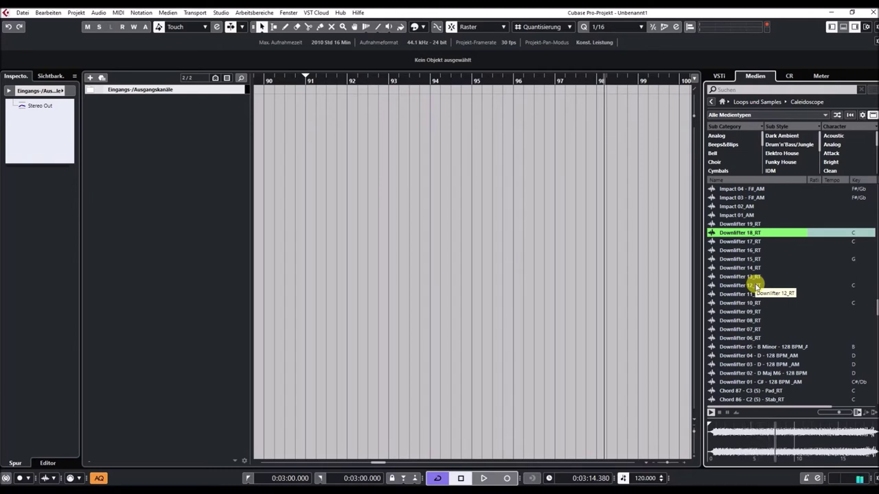
pyautogui.click(757, 286)
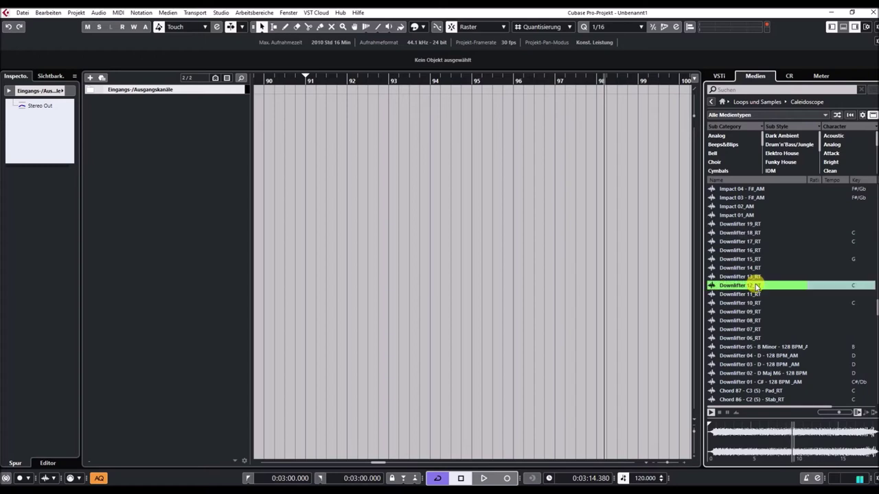
pyautogui.scroll(-2, 800, 323)
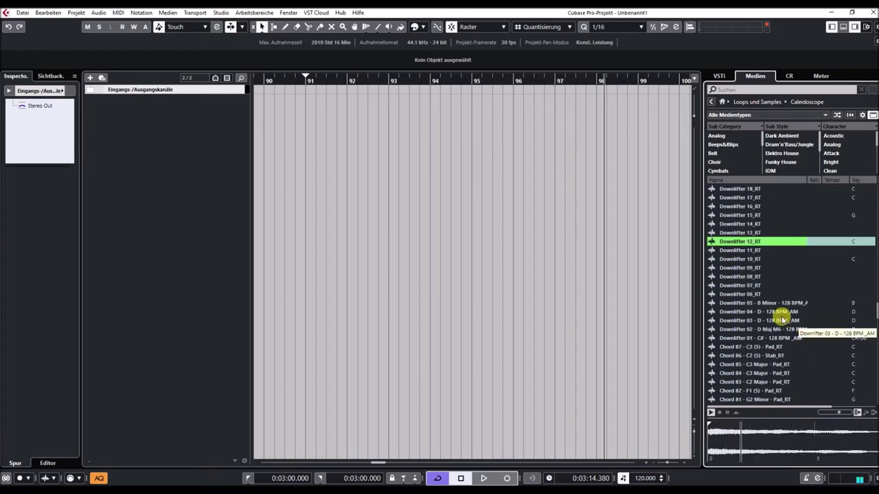
pyautogui.click(758, 286)
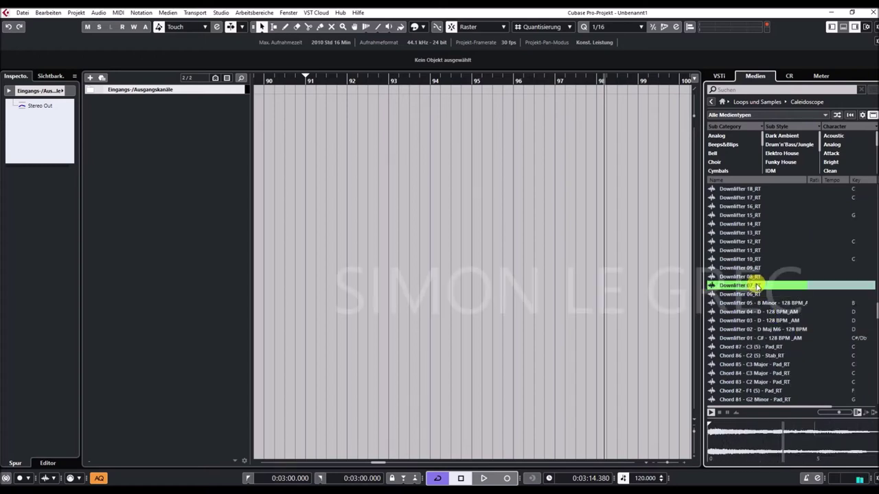
# Audition the Chord pad samples 87, 84, 82, 77 and 76 in the Caleidoscope set
pyautogui.scroll(-5, 801, 337)
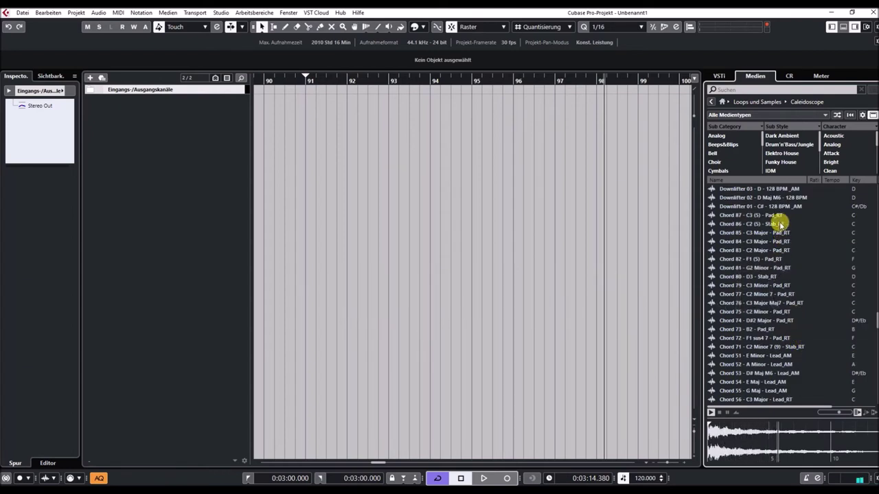
pyautogui.click(780, 216)
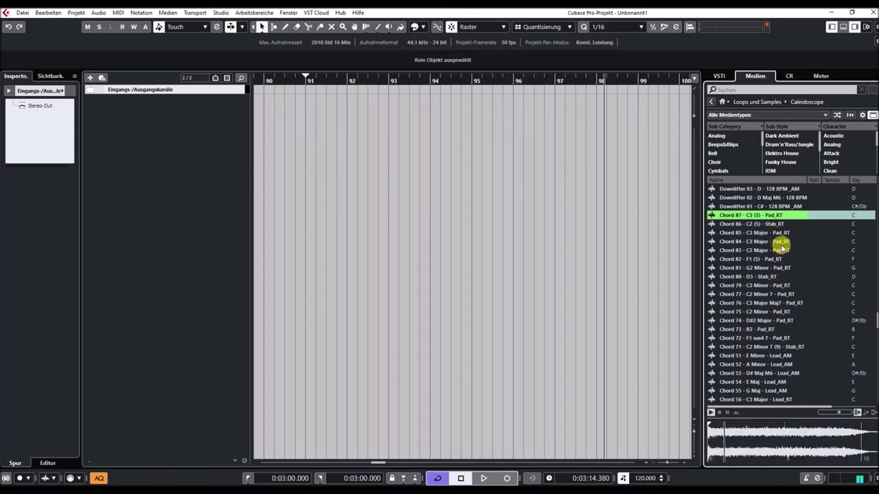
pyautogui.click(781, 242)
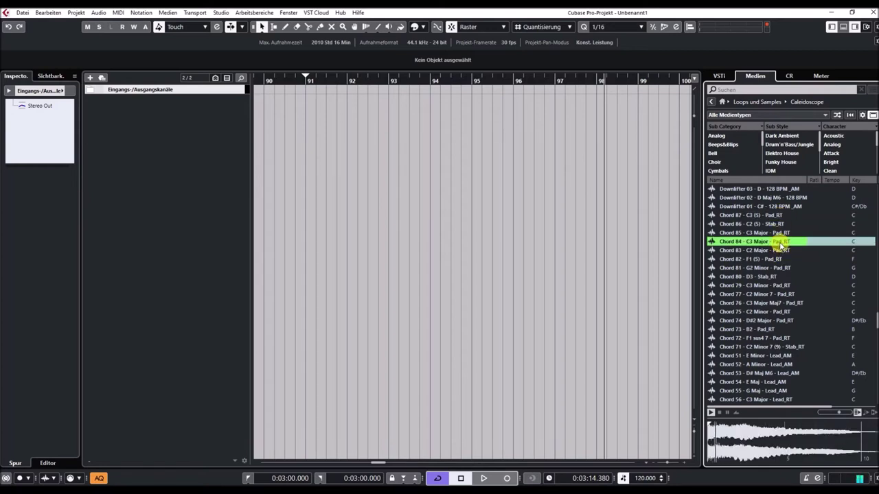
pyautogui.click(776, 260)
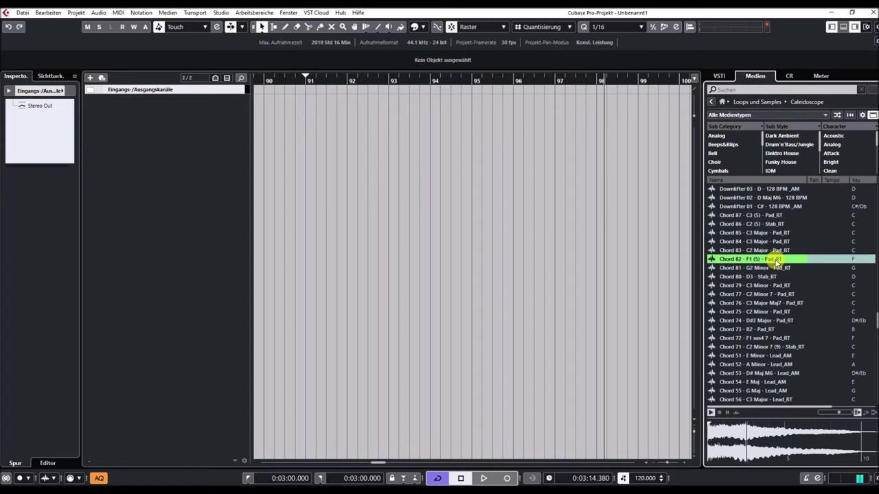
pyautogui.click(788, 295)
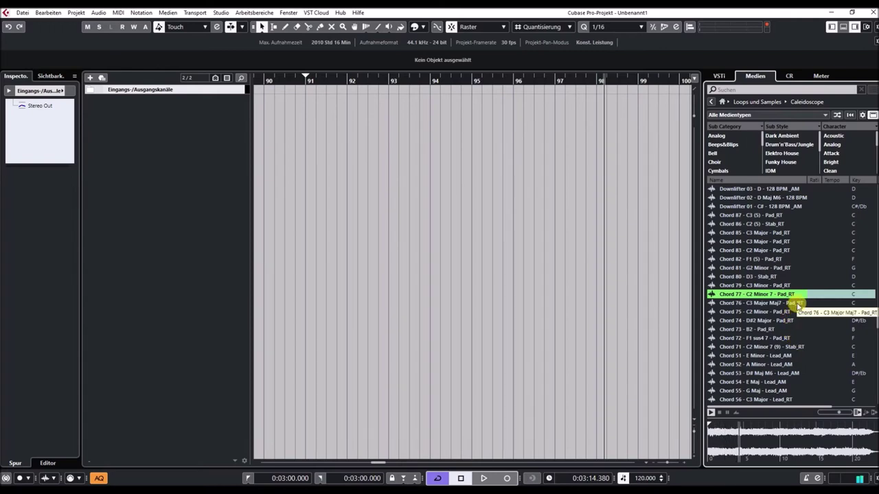
pyautogui.click(796, 303)
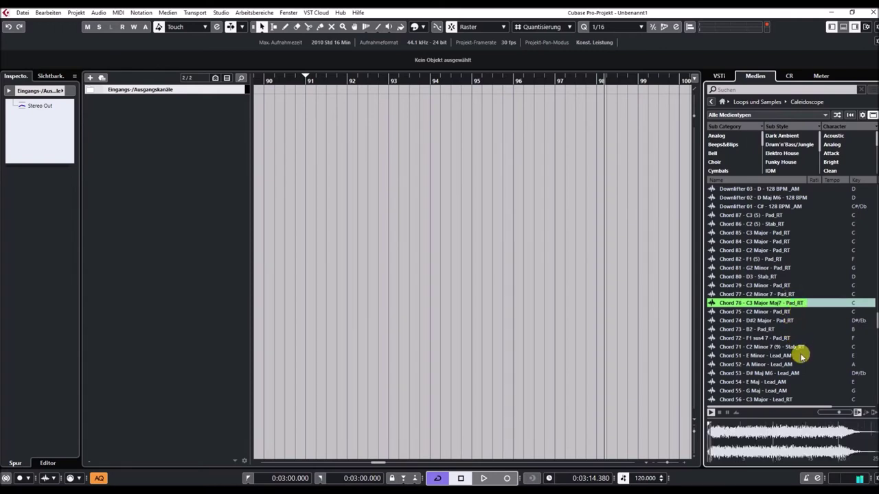
# Audition the Caleidoscope Chord samples 71, 54, 56 and 58, covering stab and lead sounds
pyautogui.scroll(-3, 800, 355)
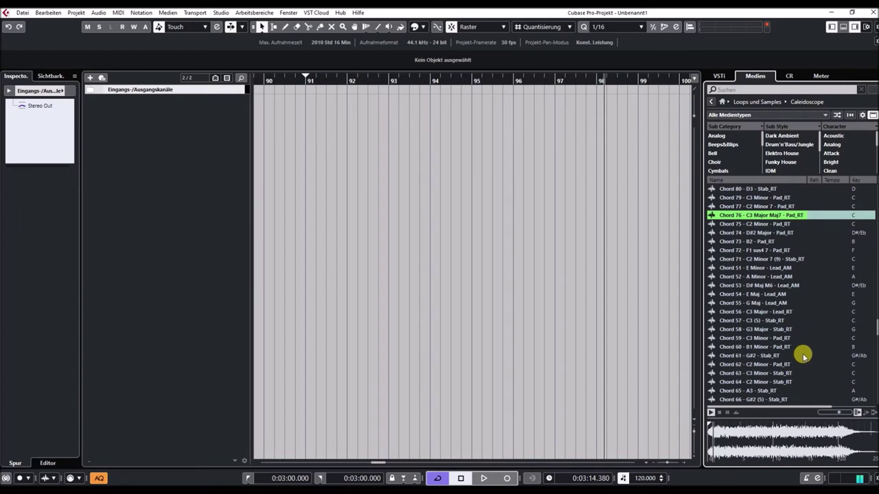
pyautogui.click(780, 261)
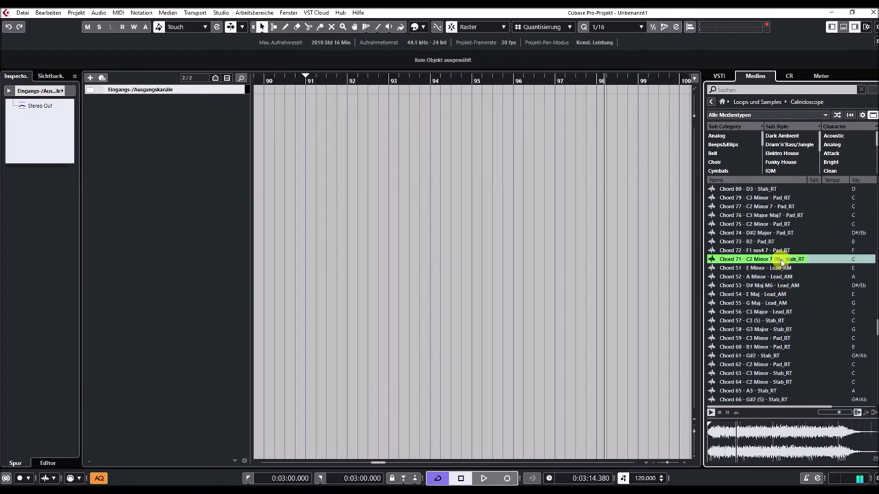
pyautogui.click(780, 295)
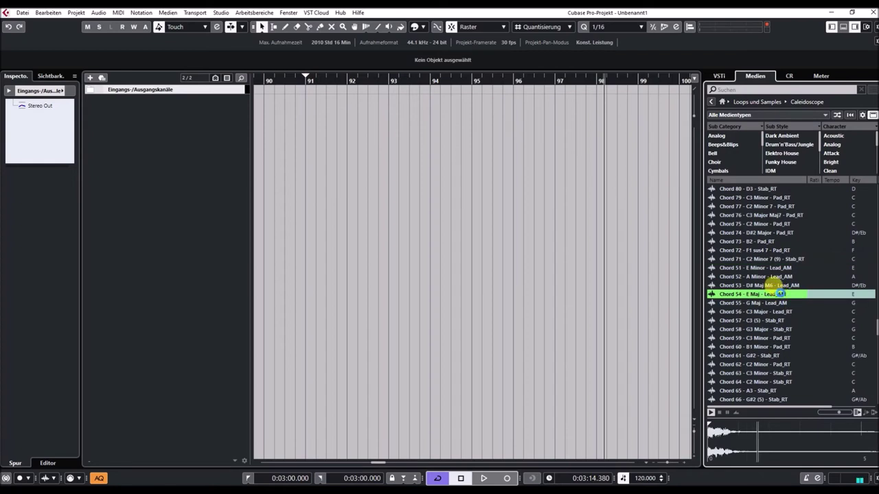
pyautogui.scroll(-2, 784, 323)
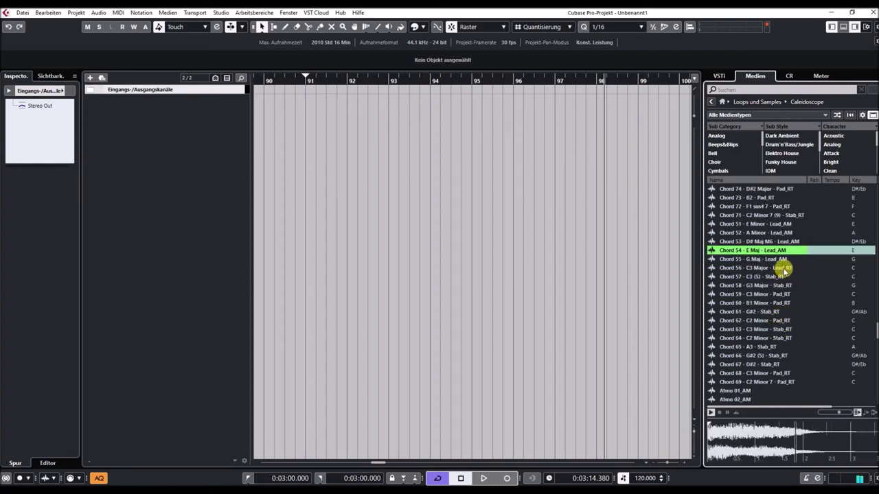
pyautogui.click(777, 267)
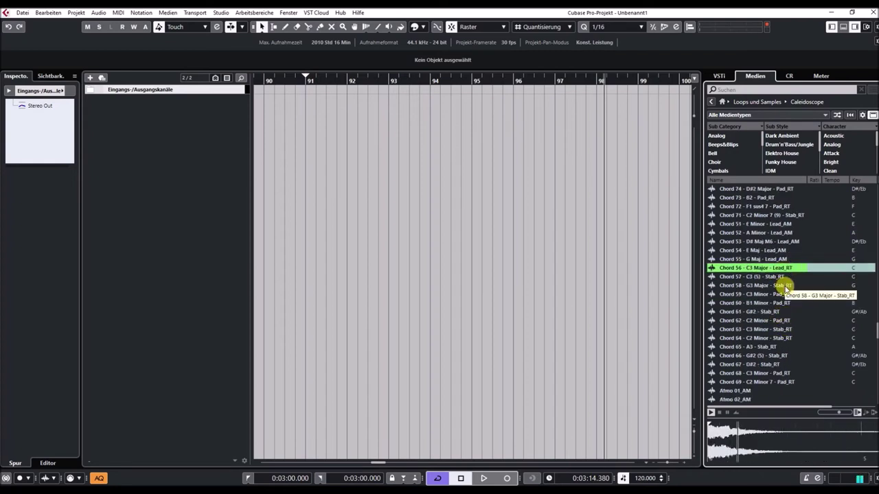
pyautogui.click(785, 286)
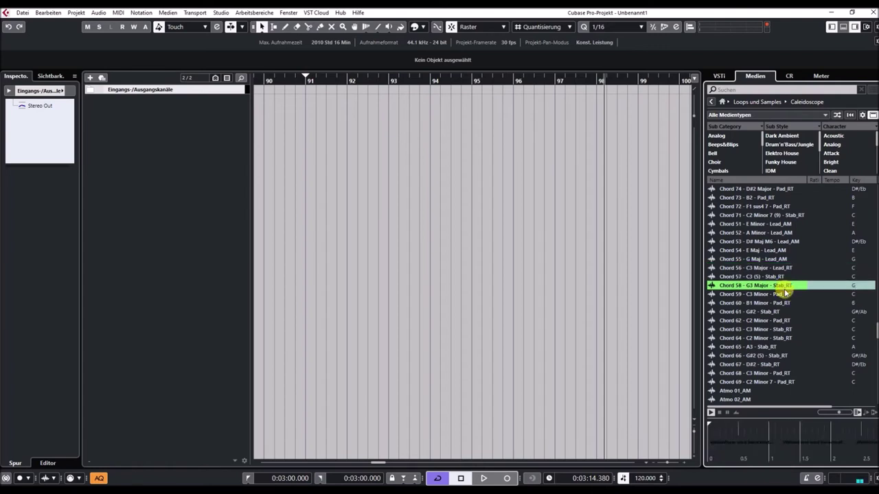
# Audition the Caleidoscope Chord stab samples 61, 64 and 66 and the Chord 68 pad
pyautogui.click(780, 313)
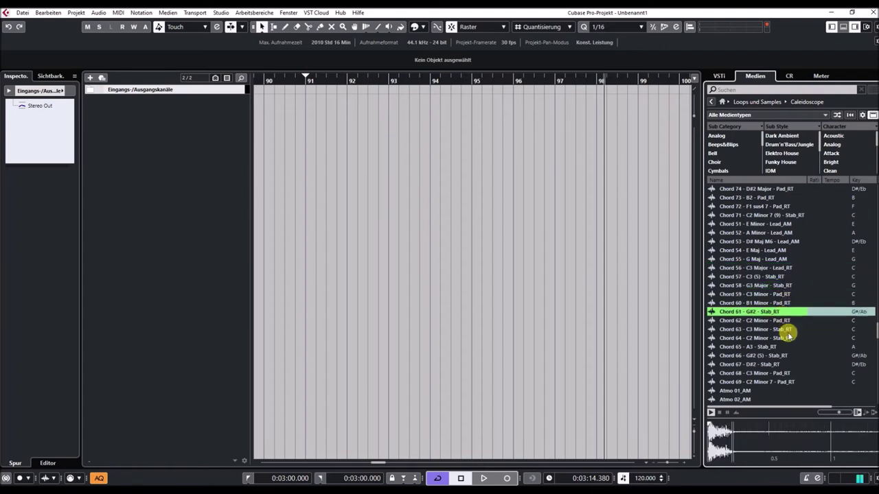
pyautogui.click(785, 337)
pyautogui.scroll(-2, 790, 338)
pyautogui.scroll(-2, 789, 338)
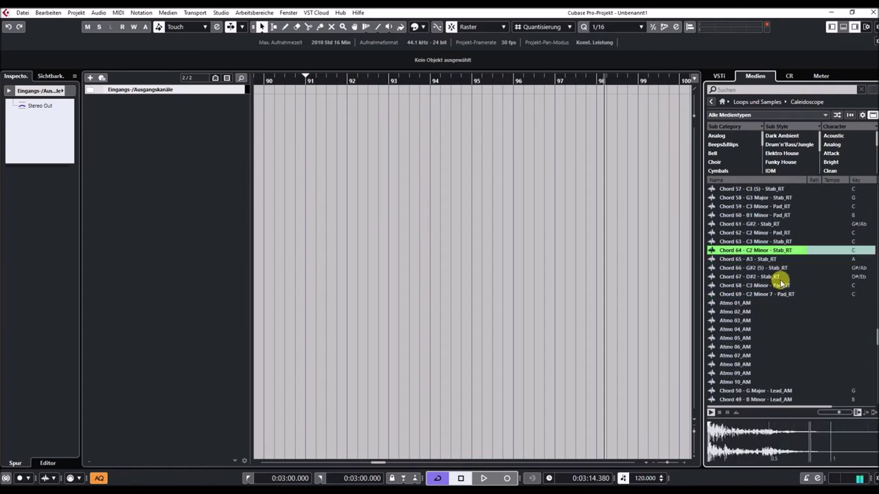
pyautogui.click(781, 270)
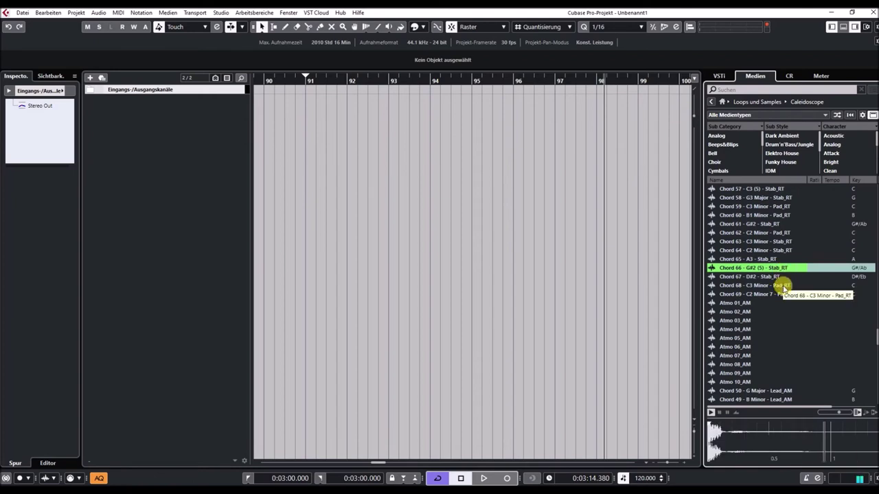
pyautogui.click(781, 286)
# Audition the Atmo 04 sample in the Caleidoscope set
pyautogui.scroll(-2, 793, 323)
pyautogui.scroll(-2, 793, 323)
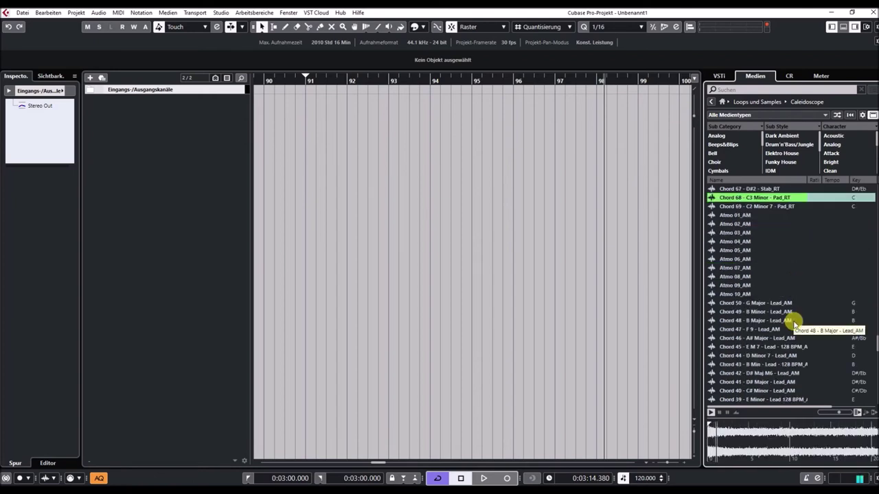
pyautogui.click(757, 243)
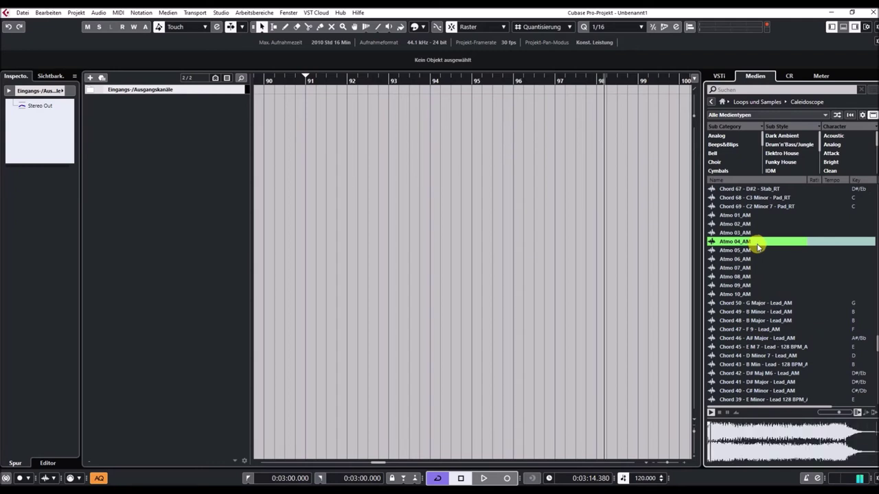
# Audition the Chord lead samples 50, 48, 45, 42, 39 and 36 in the Caleidoscope set
pyautogui.scroll(-2, 759, 280)
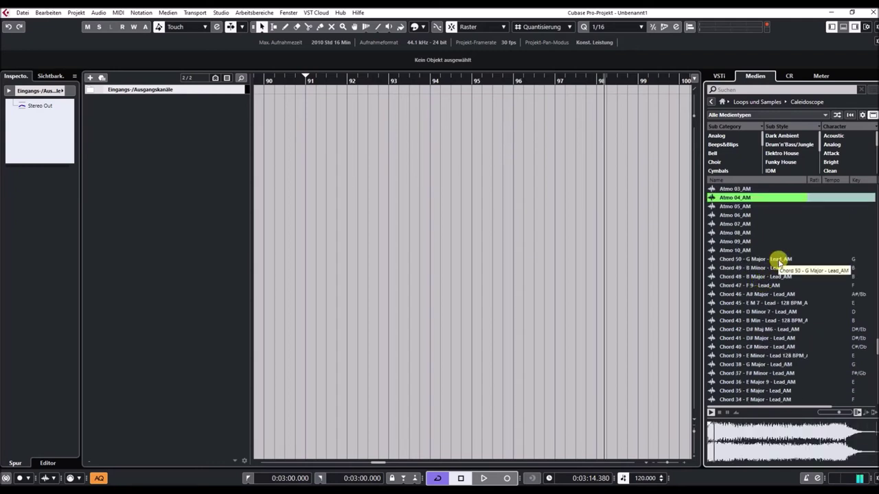
pyautogui.click(780, 260)
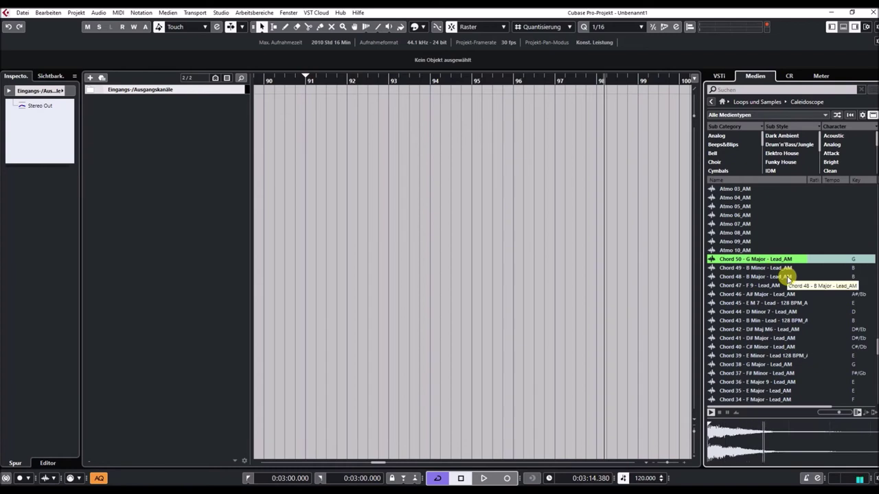
pyautogui.click(787, 276)
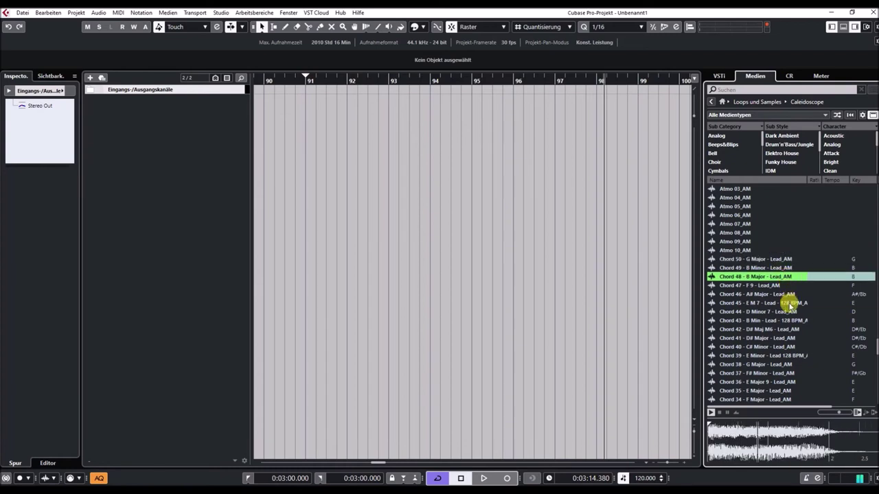
pyautogui.click(793, 304)
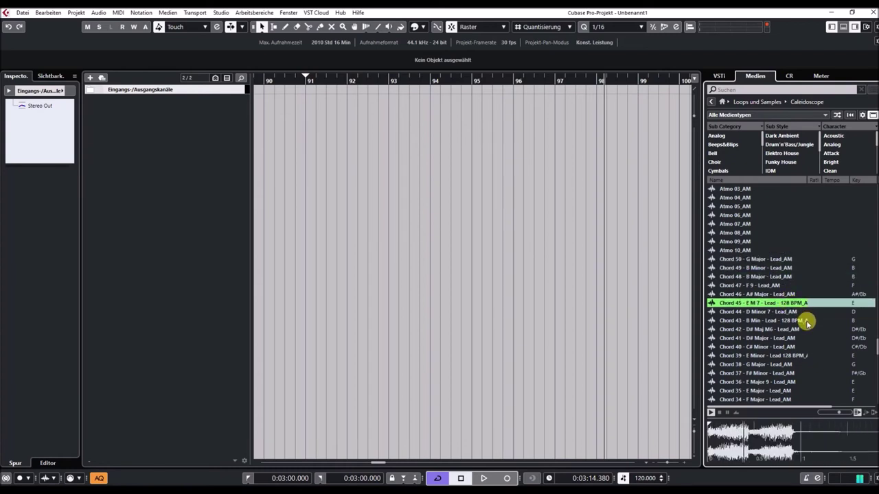
pyautogui.scroll(-3, 807, 320)
pyautogui.click(789, 243)
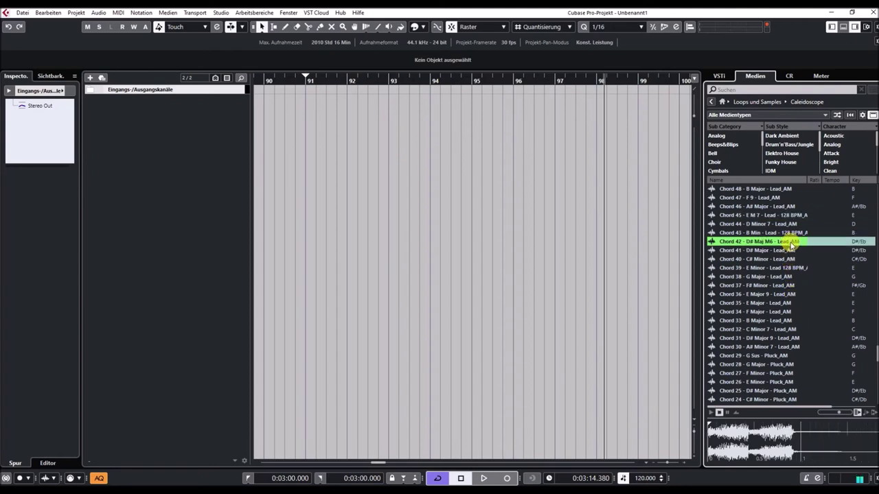
pyautogui.click(794, 269)
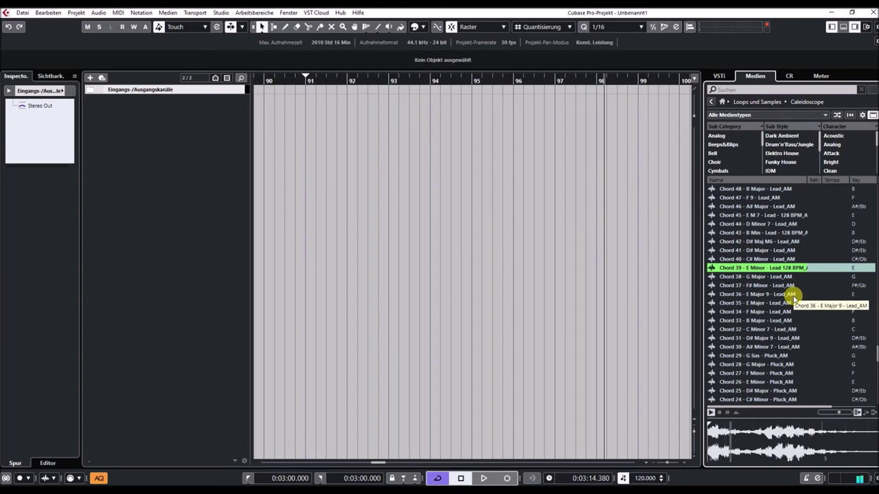
pyautogui.click(794, 295)
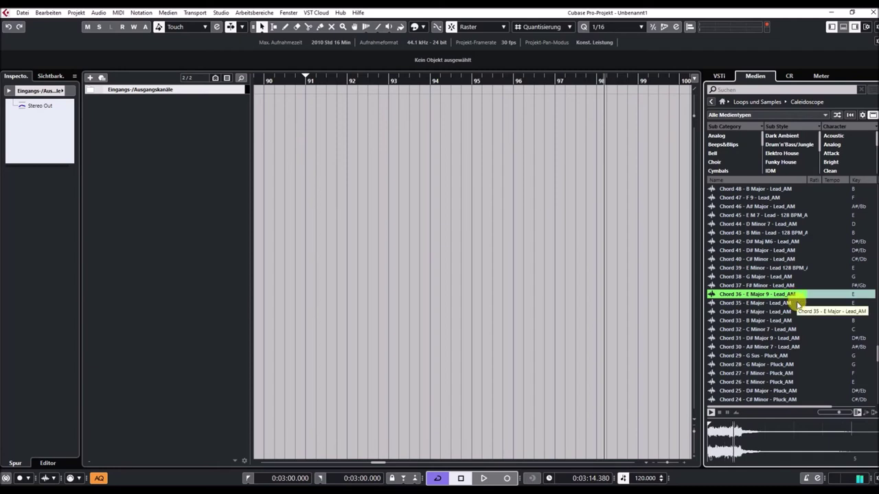
# Audition the Chord 31 lead and the Chord 27 and 23 pluck samples in the Caleidoscope set
pyautogui.scroll(-3, 800, 304)
pyautogui.click(788, 250)
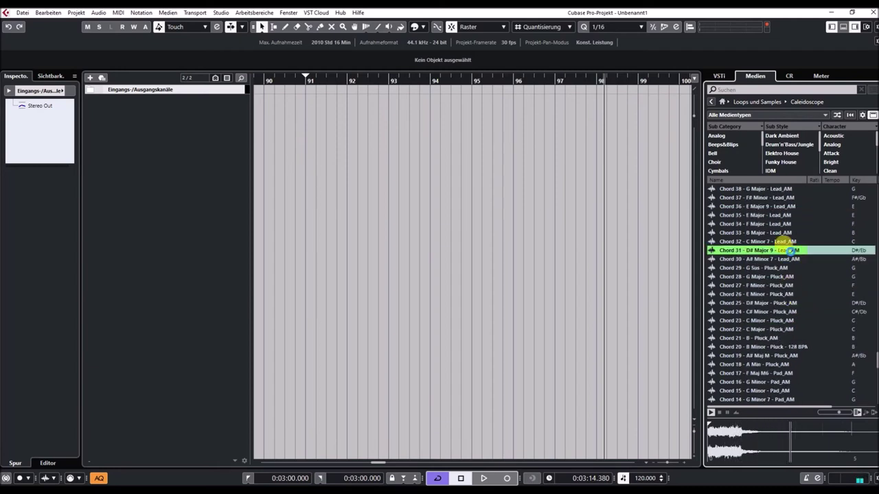
pyautogui.click(795, 285)
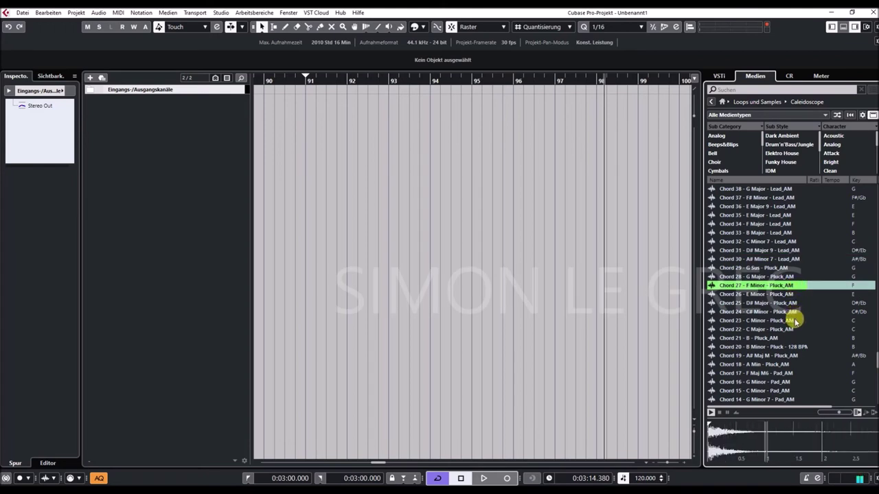
pyautogui.click(795, 320)
# Audition the Caleidoscope pluck samples Chord 20, 19 and 18
pyautogui.scroll(-3, 797, 321)
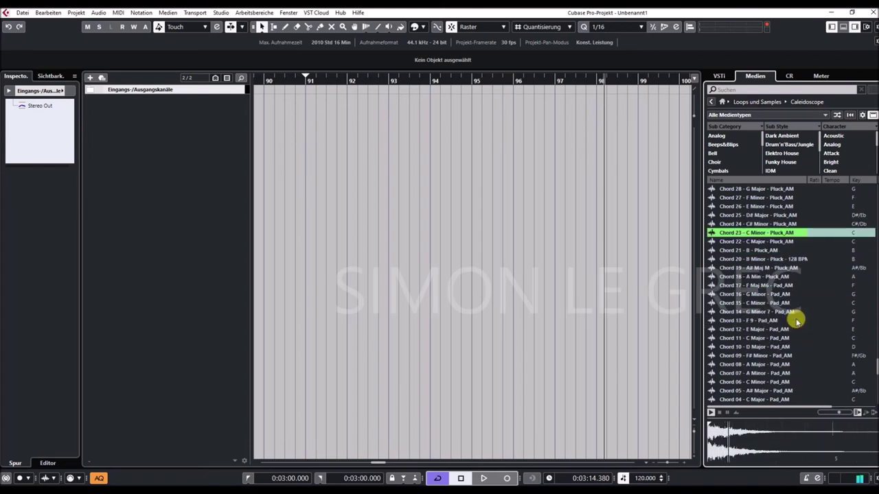
pyautogui.click(788, 261)
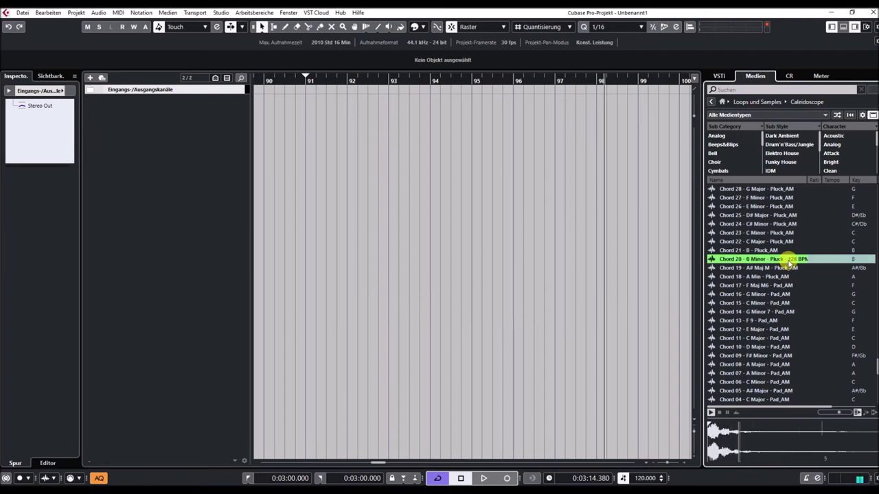
pyautogui.click(789, 264)
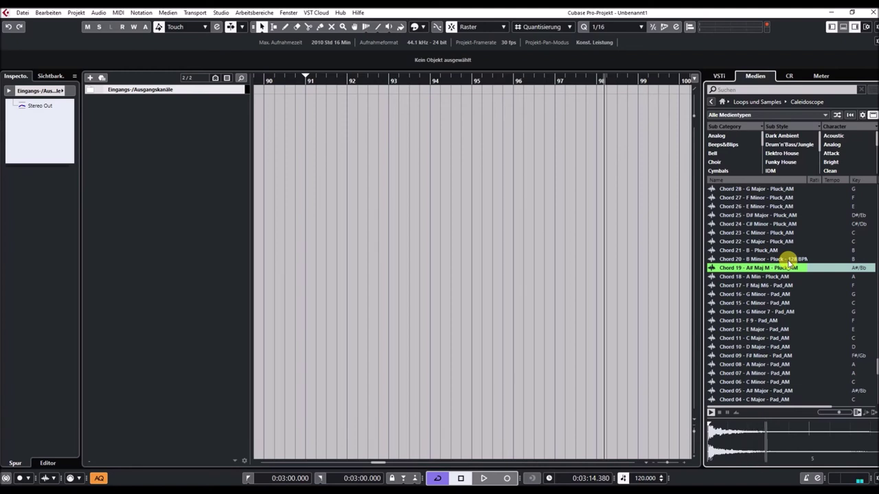
pyautogui.press('Down')
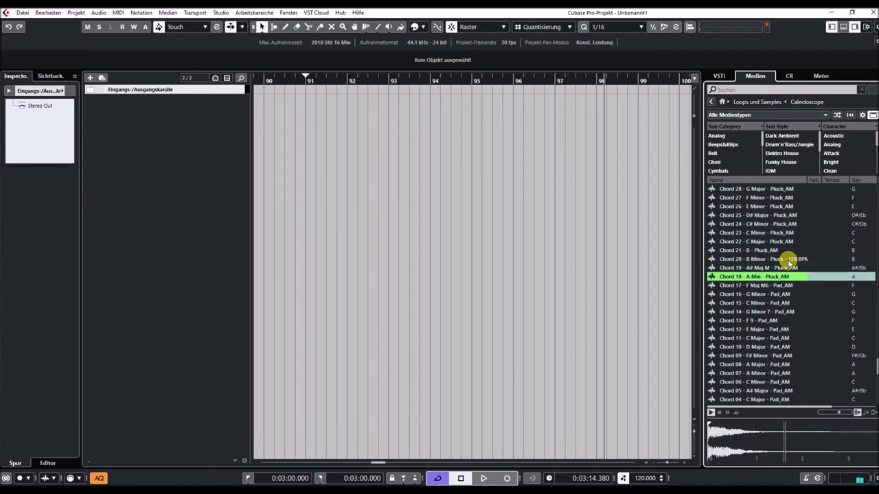
# Audition the Caleidoscope pad samples Chord 17, 16 and 13
pyautogui.press('Down')
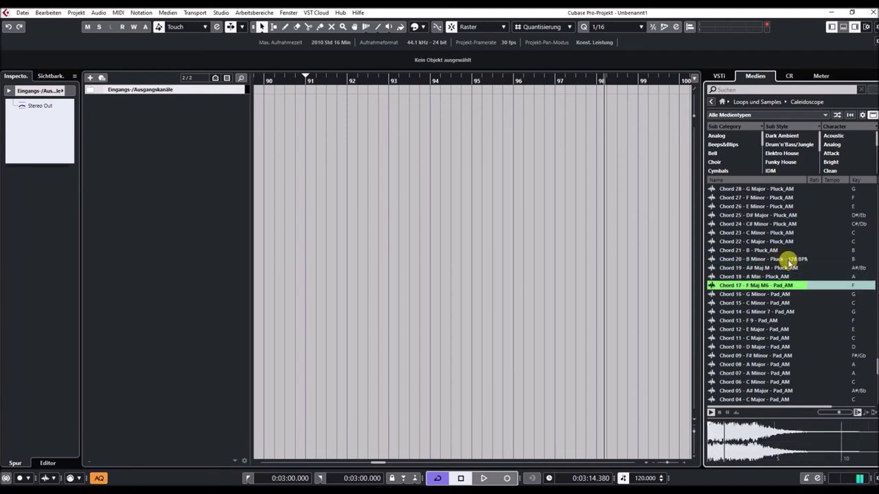
pyautogui.press('Down')
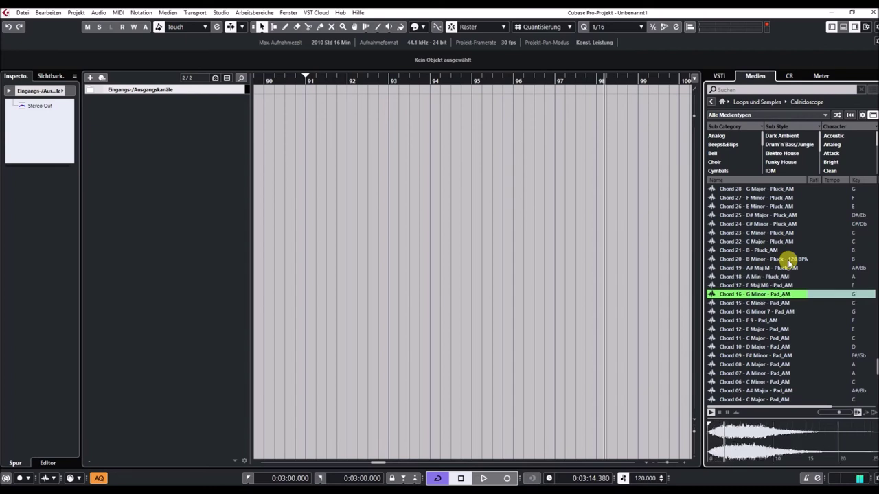
pyautogui.click(793, 321)
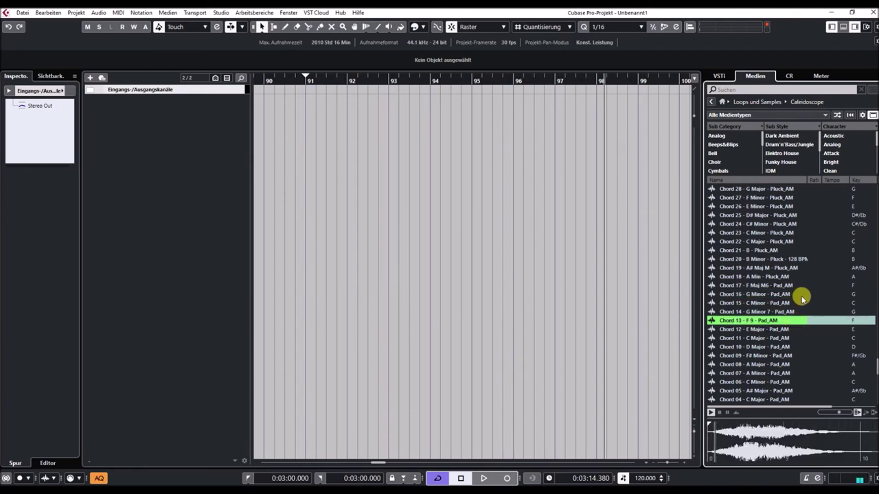
# Give the Chord 16 G Minor pad sample a five-star rating
pyautogui.click(837, 295)
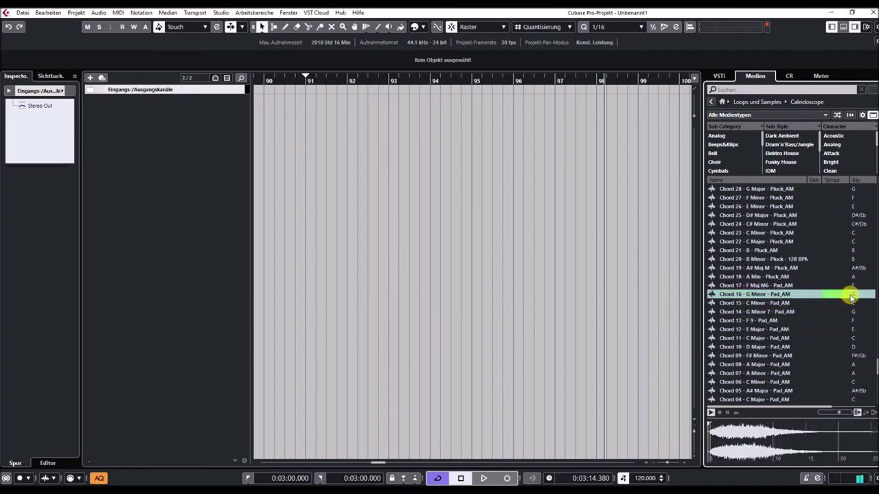
pyautogui.click(820, 295)
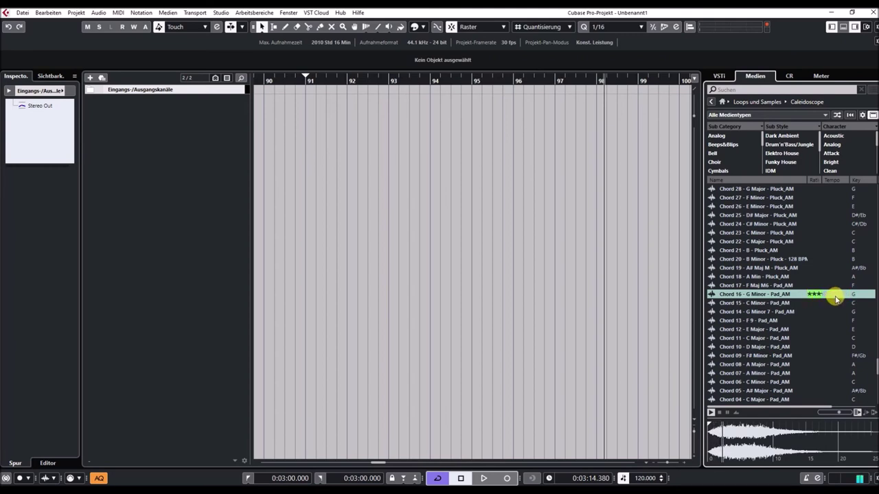
# Audition the Caleidoscope pad samples Chord 12, 13, 14, 15, 11 and 09
pyautogui.click(764, 330)
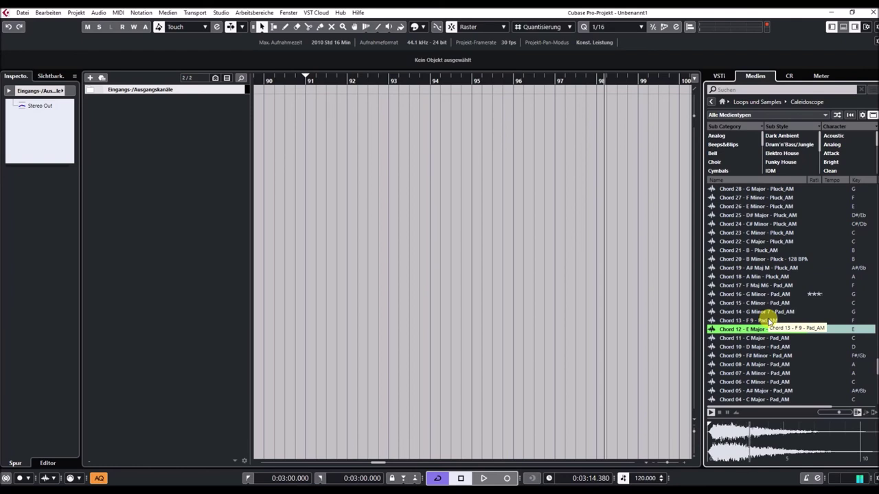
pyautogui.click(772, 322)
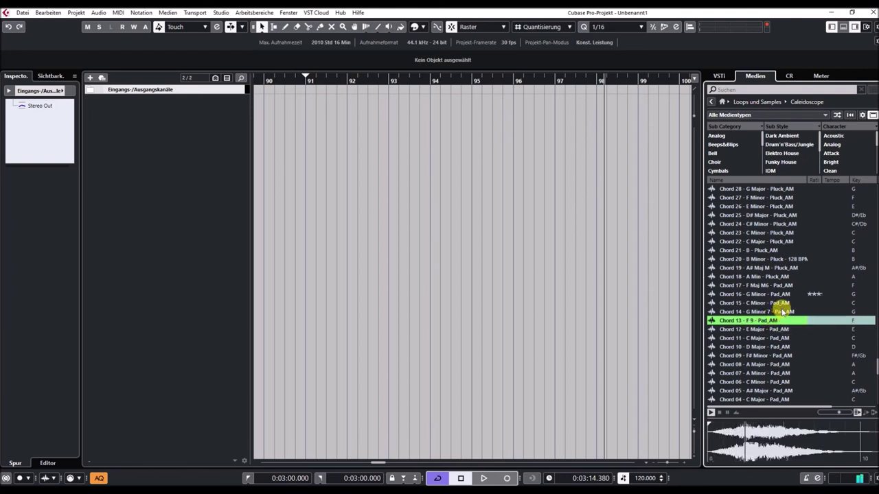
pyautogui.click(787, 312)
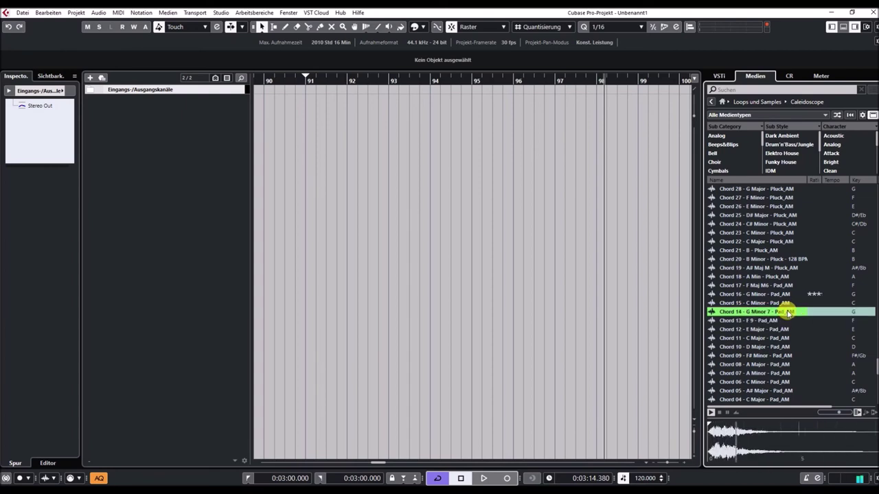
pyautogui.click(780, 303)
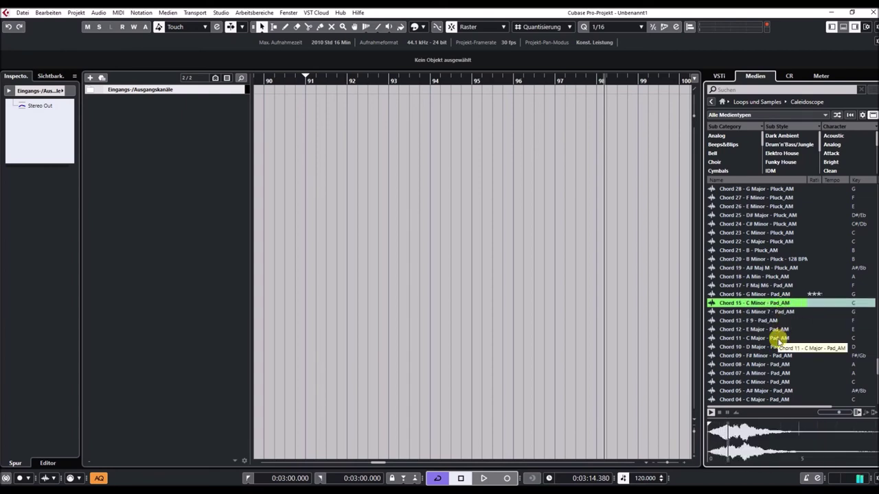
pyautogui.click(778, 339)
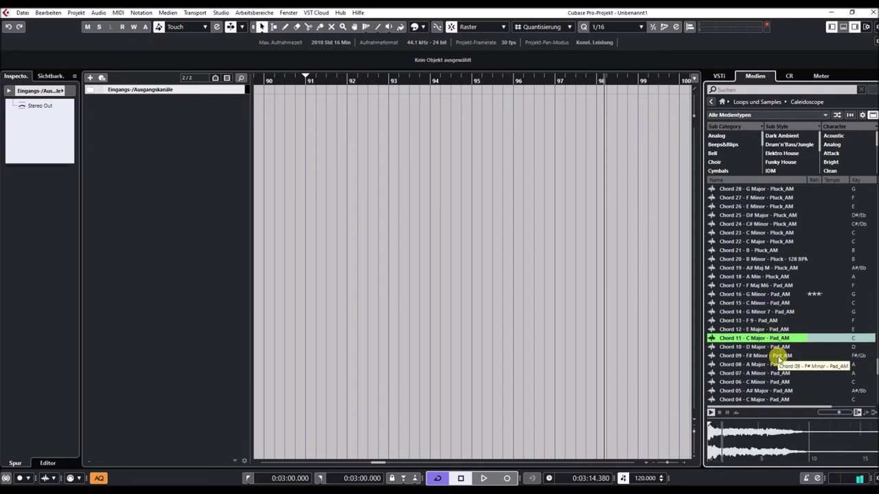
pyautogui.click(779, 355)
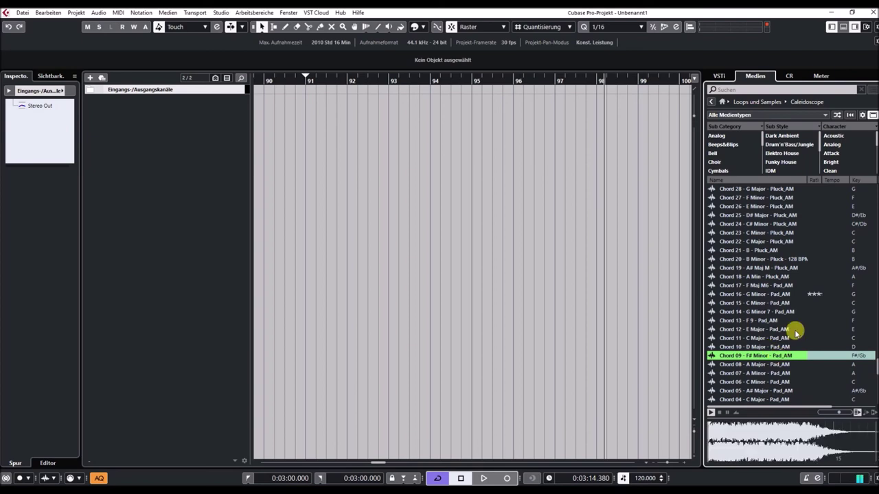
# Widen the Rating column of the sample list and audition the Chord 07 and Chord 05 pads
pyautogui.moveTo(824, 182); pyautogui.dragTo(843, 185)
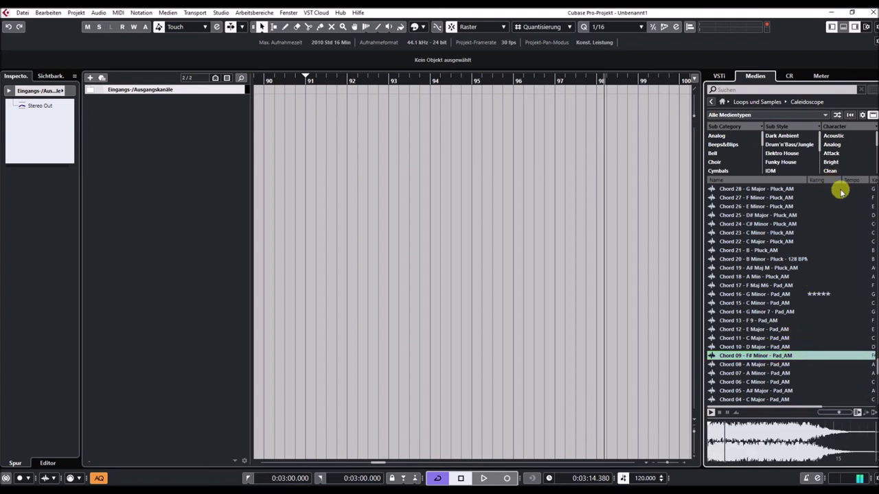
pyautogui.click(770, 374)
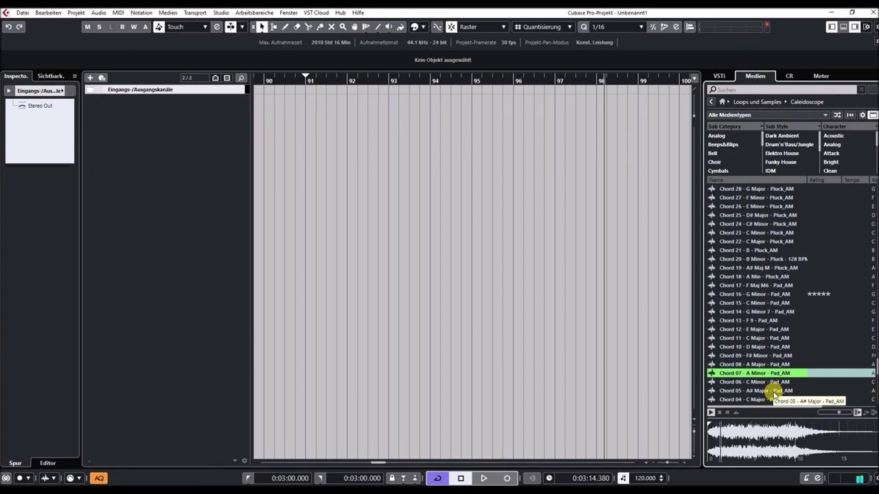
pyautogui.click(774, 391)
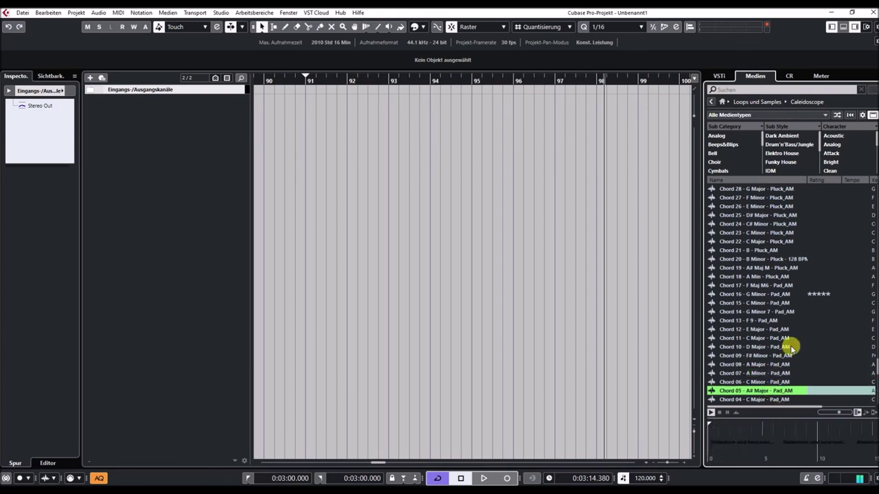
# Audition the Caleidoscope samples Atmo 49, 45 and 25 and the pads Chord 70 and Chord 78
pyautogui.scroll(-5, 787, 323)
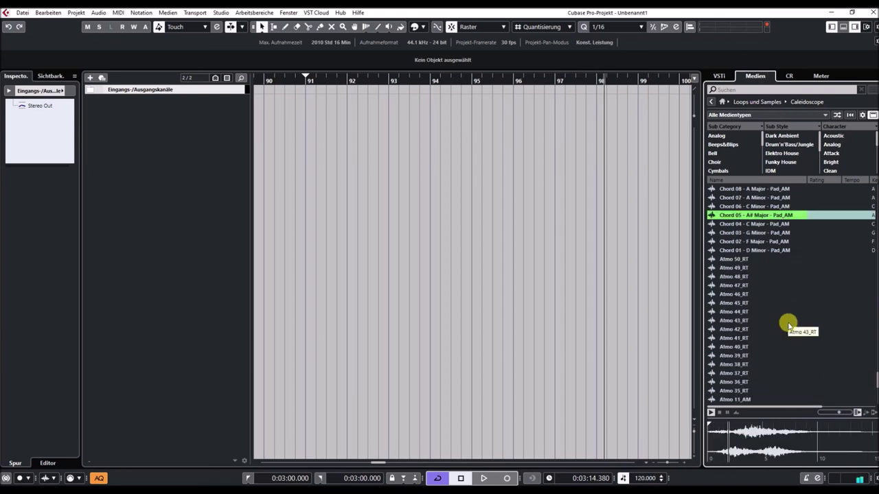
pyautogui.click(741, 269)
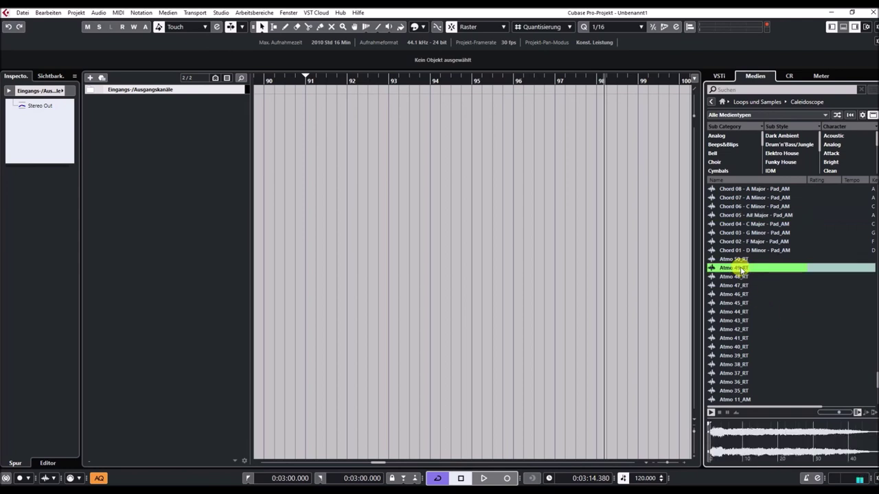
pyautogui.click(741, 305)
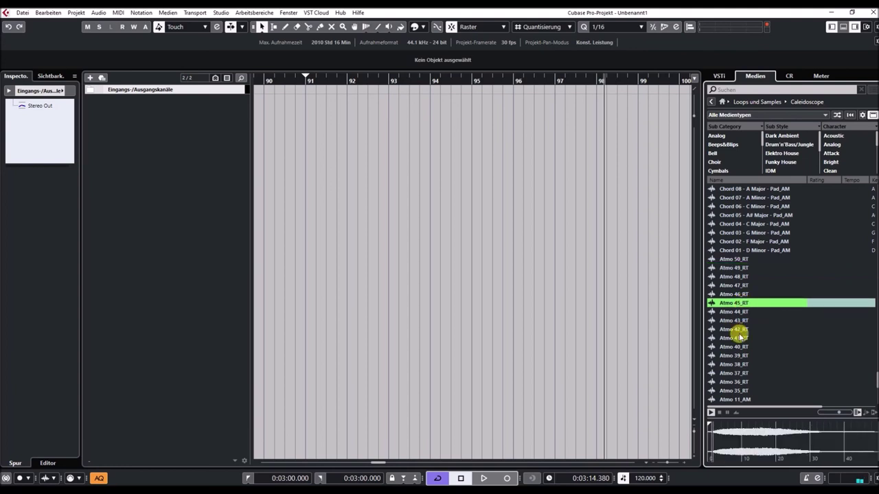
pyautogui.scroll(-8, 743, 335)
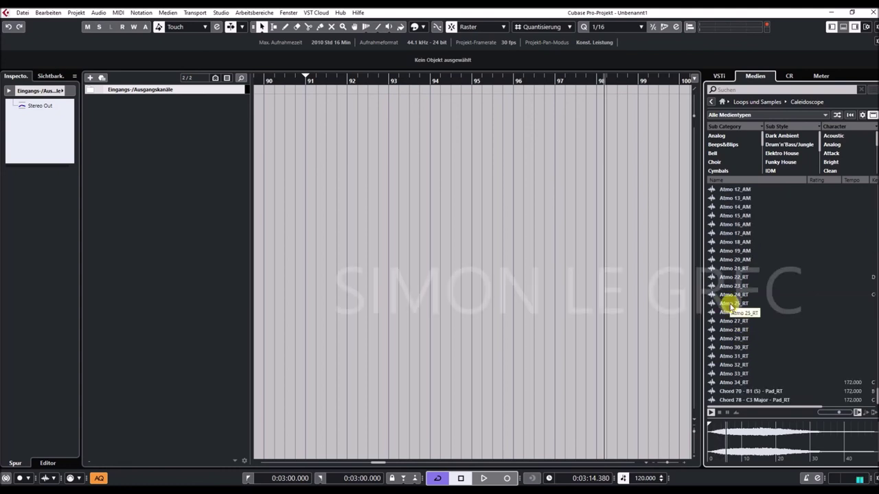
pyautogui.click(729, 304)
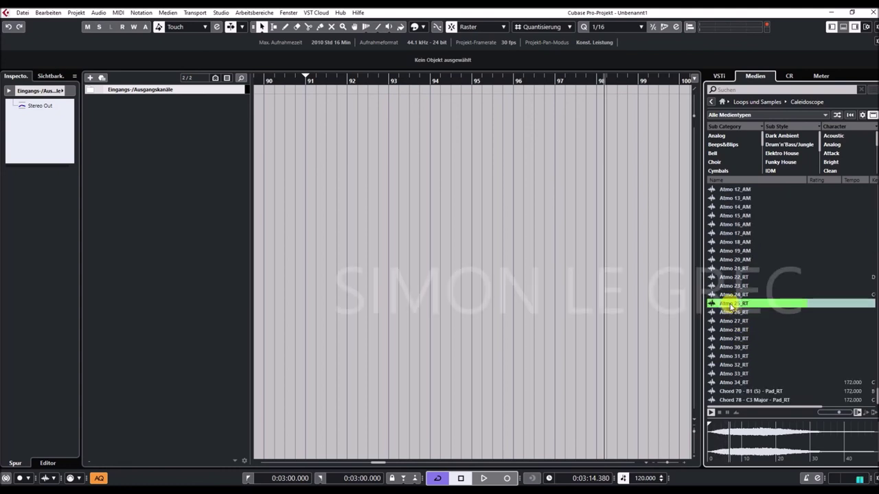
pyautogui.click(748, 391)
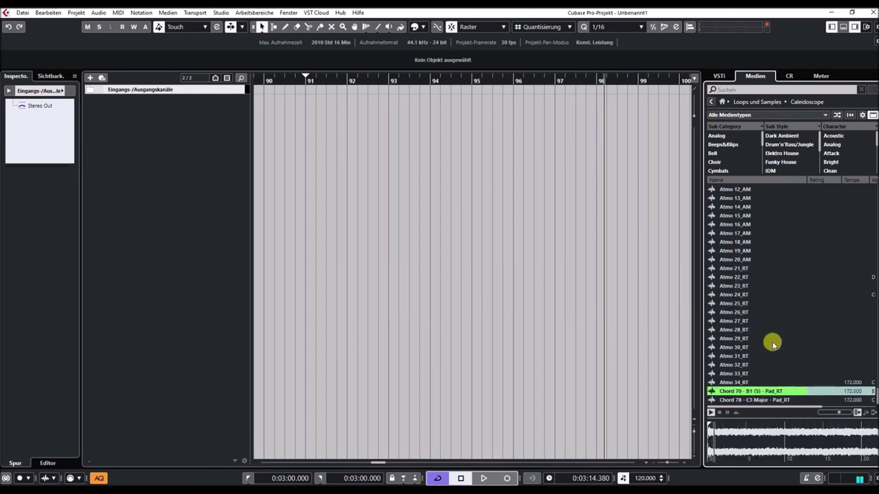
pyautogui.click(751, 401)
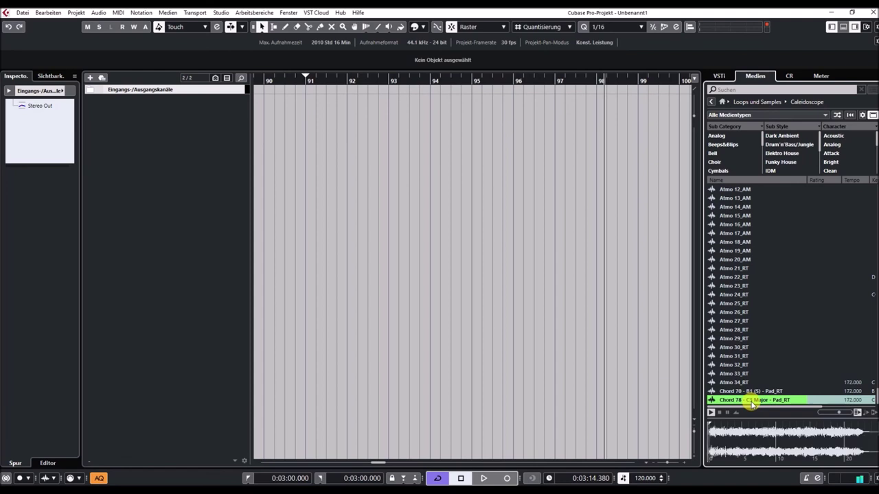